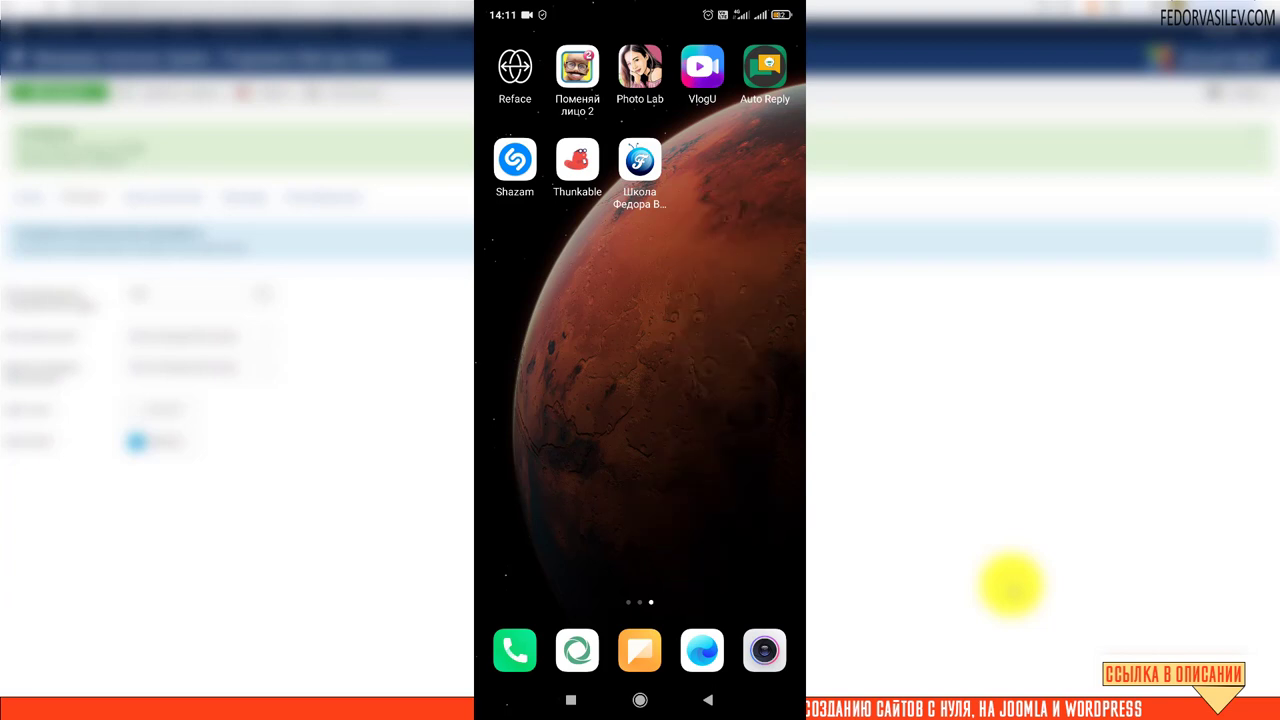
Open the Mi browser on the phone and look through the 1.webmasters73.ru home page.
{"action": "left_click", "coordinate": [702, 650]}
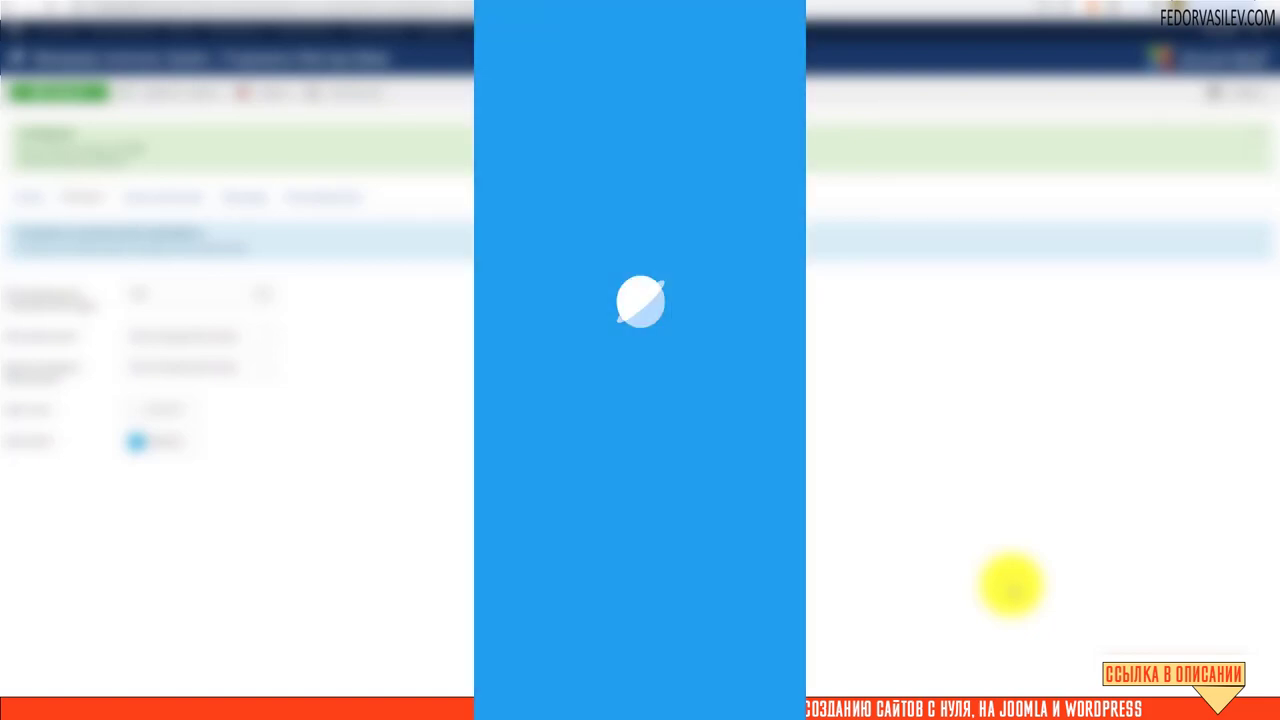
{"action": "scroll", "coordinate": [640, 350], "scroll_direction": "down", "scroll_amount": 10}
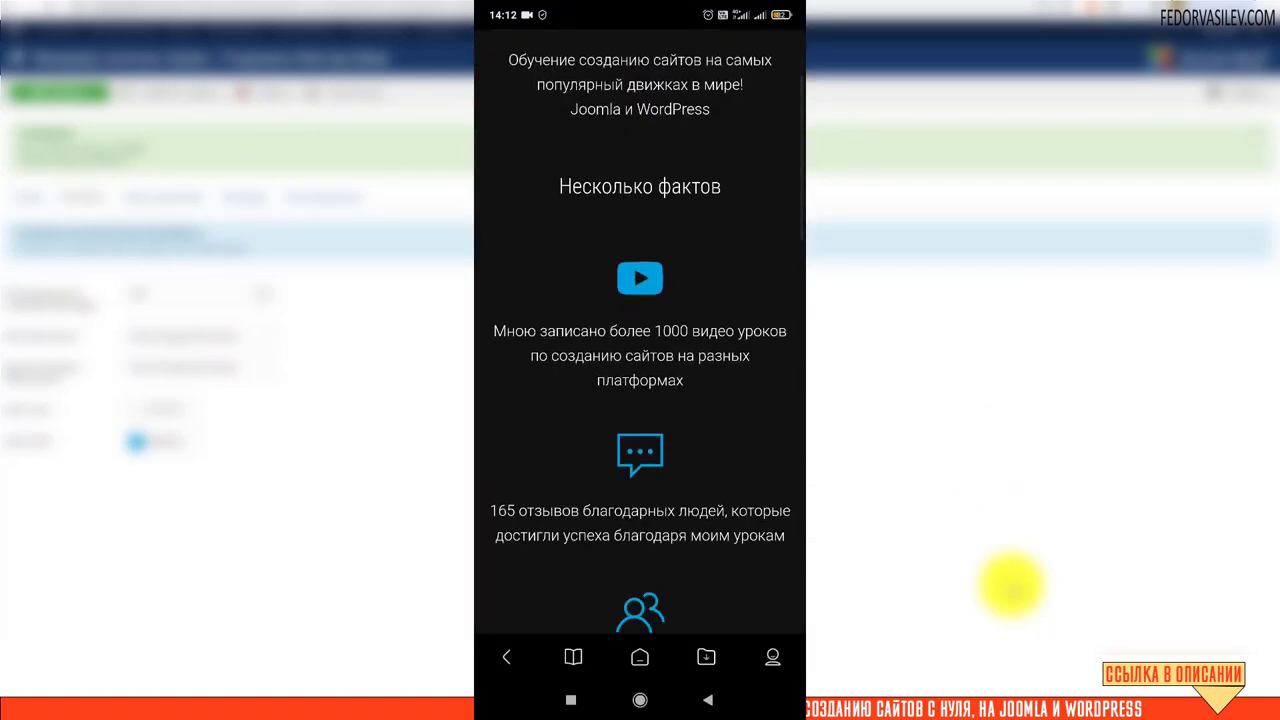
{"action": "scroll", "coordinate": [640, 350], "scroll_direction": "down", "scroll_amount": 8}
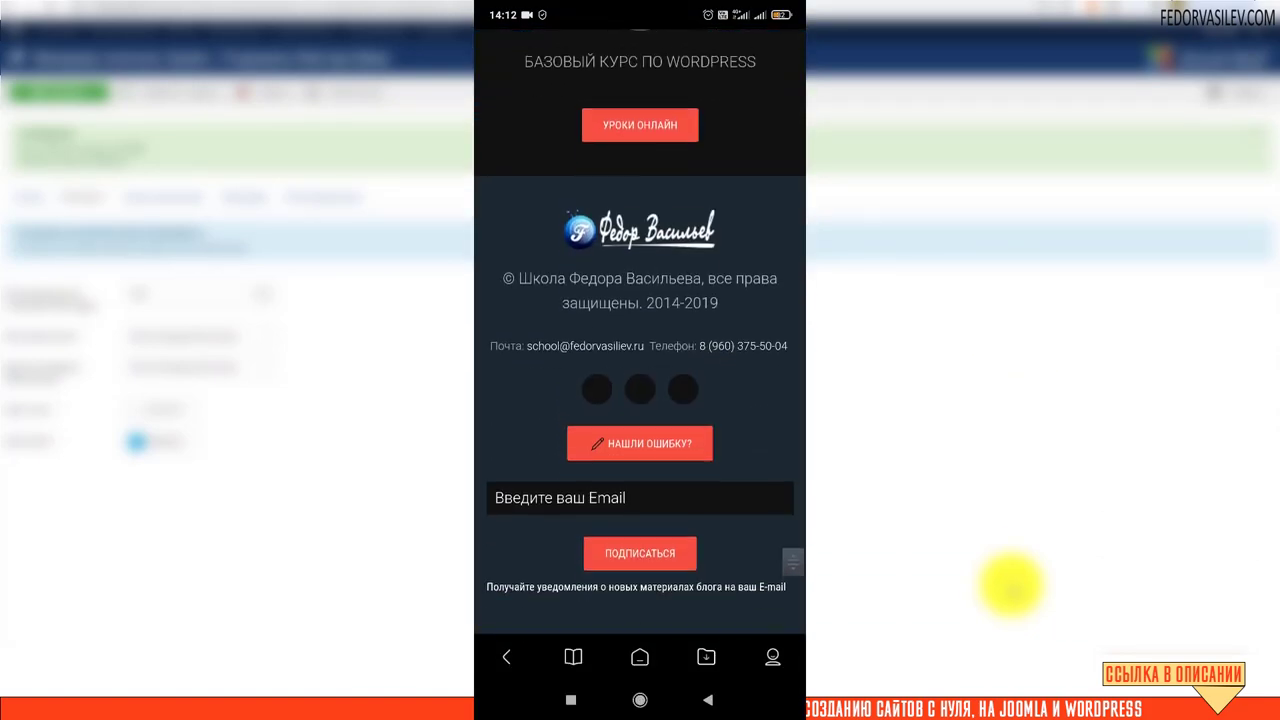
{"action": "scroll", "coordinate": [640, 350], "scroll_direction": "up", "scroll_amount": 3}
{"action": "scroll", "coordinate": [640, 350], "scroll_direction": "up", "scroll_amount": 15}
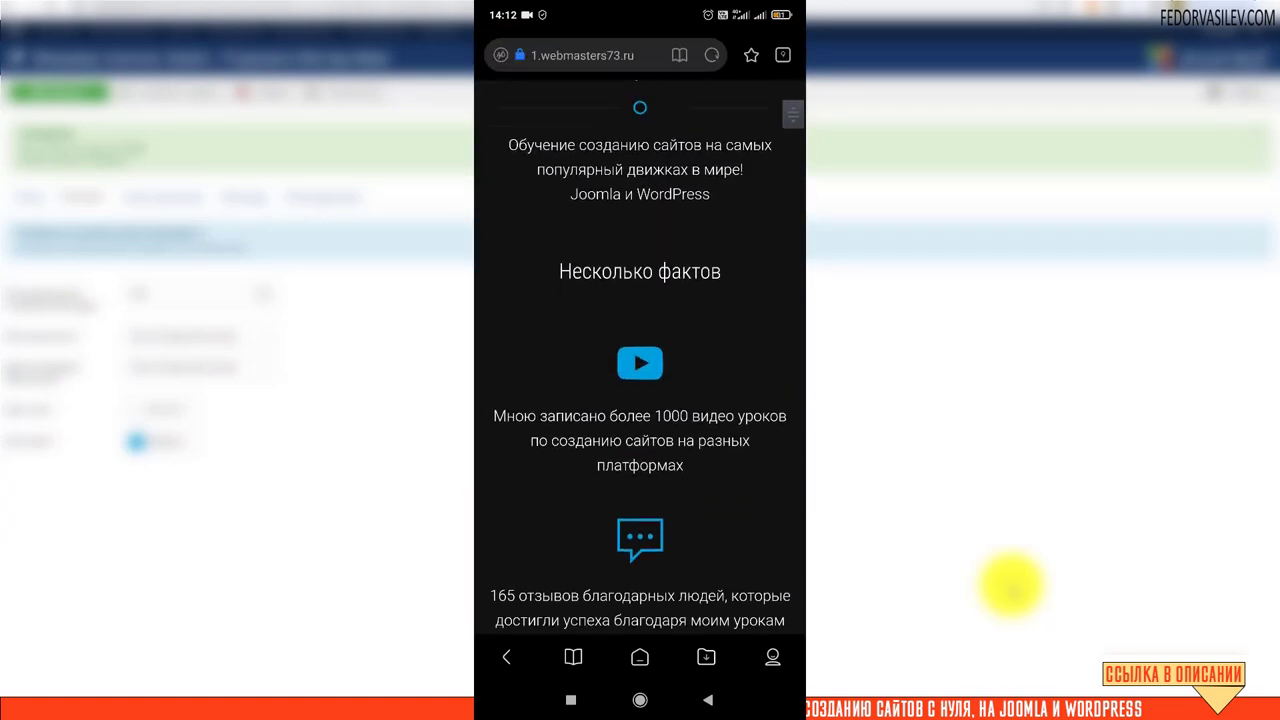
{"action": "scroll", "coordinate": [640, 350], "scroll_direction": "down", "scroll_amount": 10}
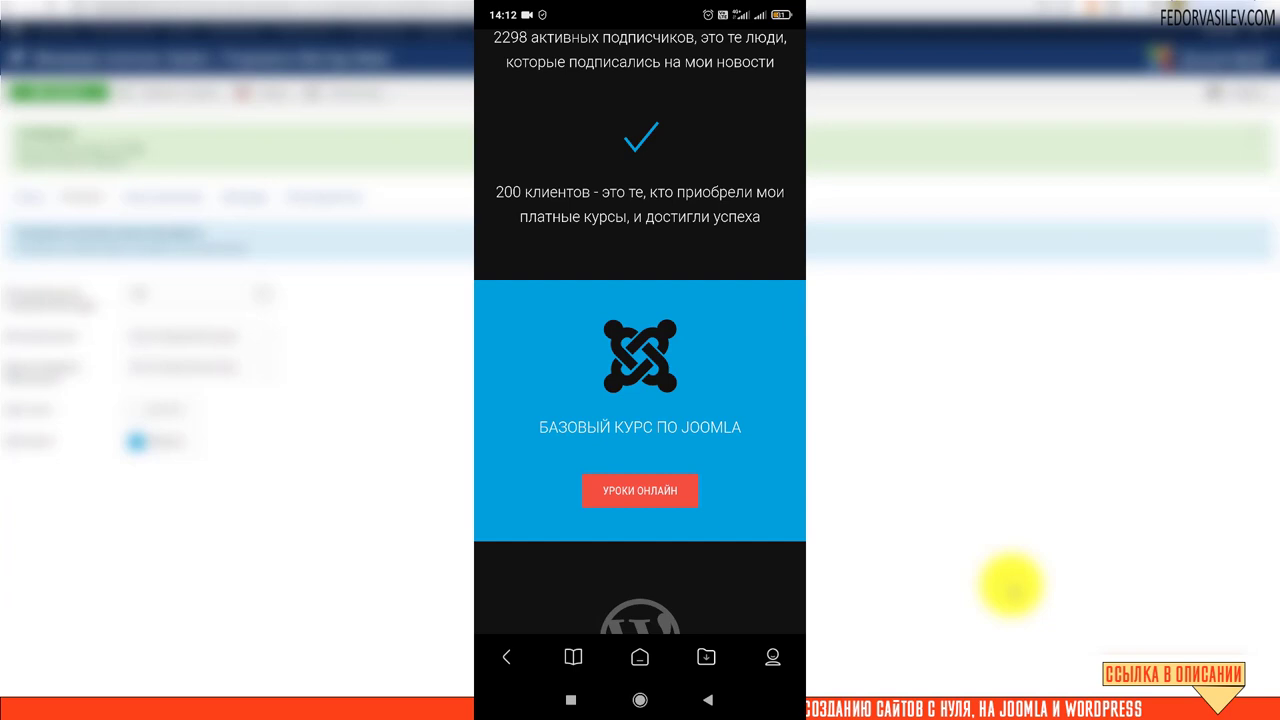
{"action": "scroll", "coordinate": [640, 350], "scroll_direction": "down", "scroll_amount": 5}
{"action": "scroll", "coordinate": [640, 350], "scroll_direction": "up", "scroll_amount": 10}
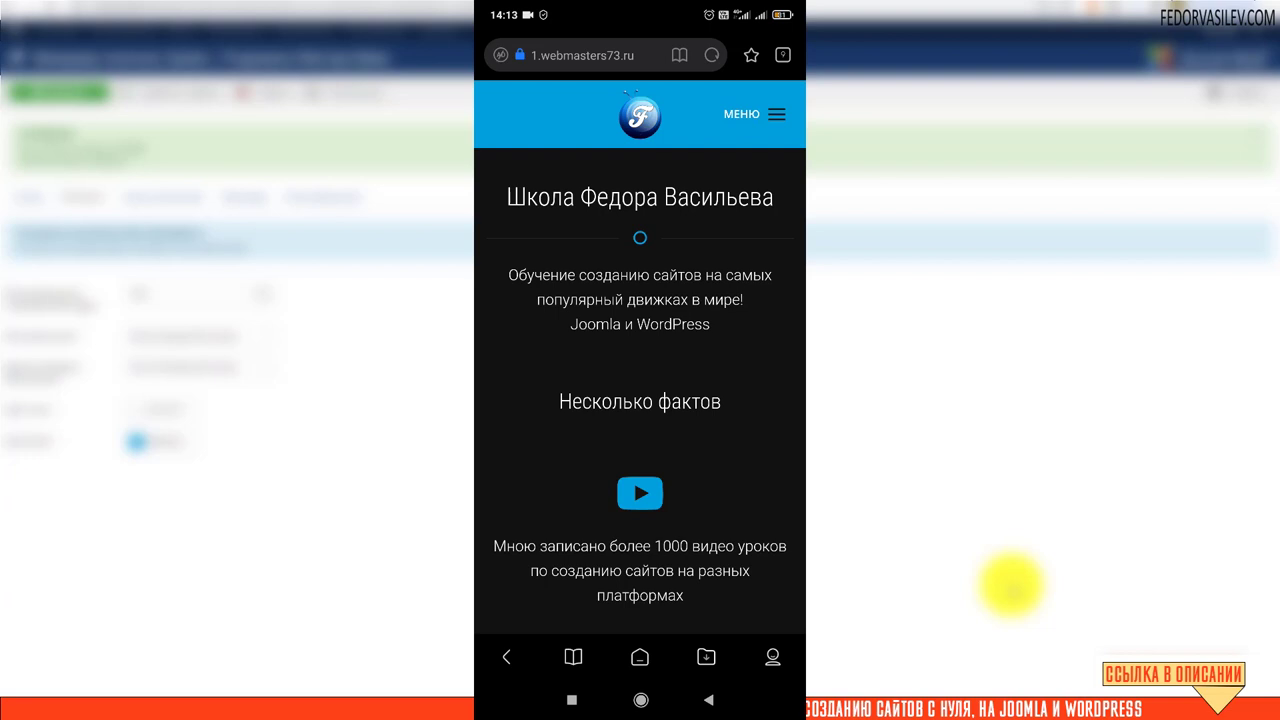
Switch to Chrome on the phone and look through the 1.webmasters73.ru home page there.
{"action": "left_click", "coordinate": [640, 700]}
{"action": "left_click", "coordinate": [700, 642]}
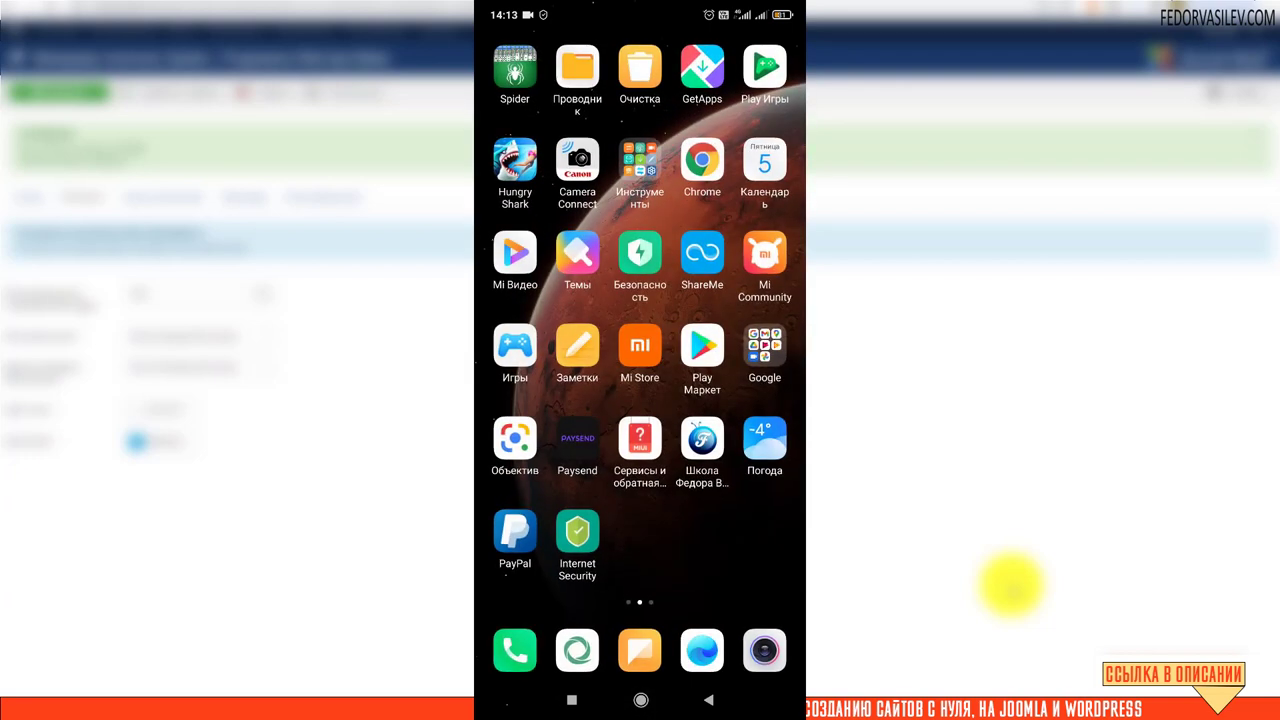
{"action": "key", "text": "Return"}
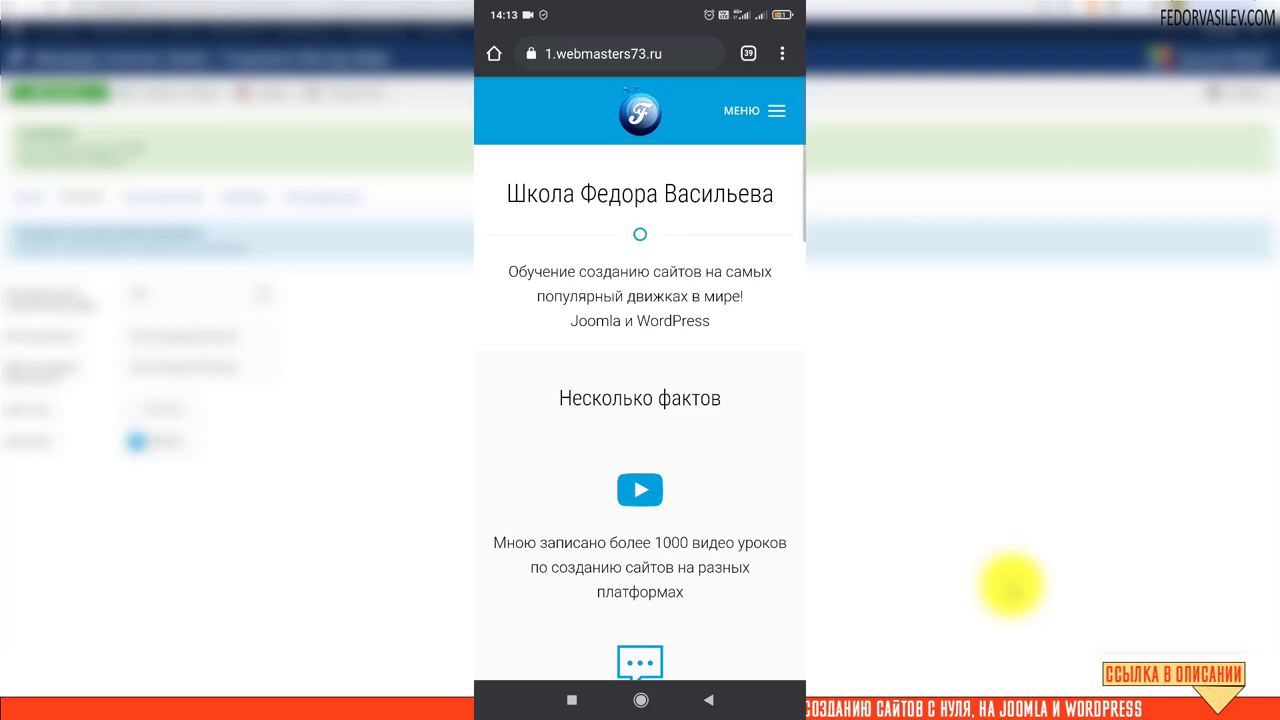
{"action": "scroll", "coordinate": [640, 380], "scroll_direction": "down", "scroll_amount": 5}
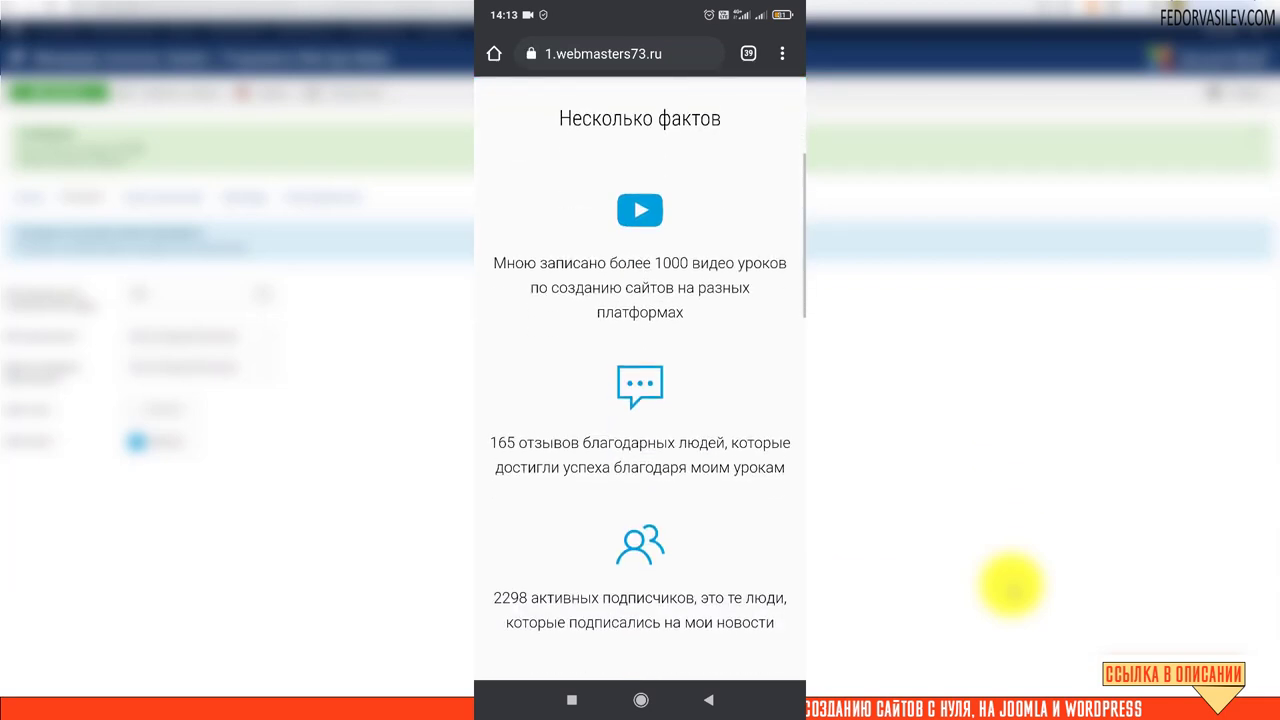
{"action": "scroll", "coordinate": [640, 380], "scroll_direction": "up", "scroll_amount": 6}
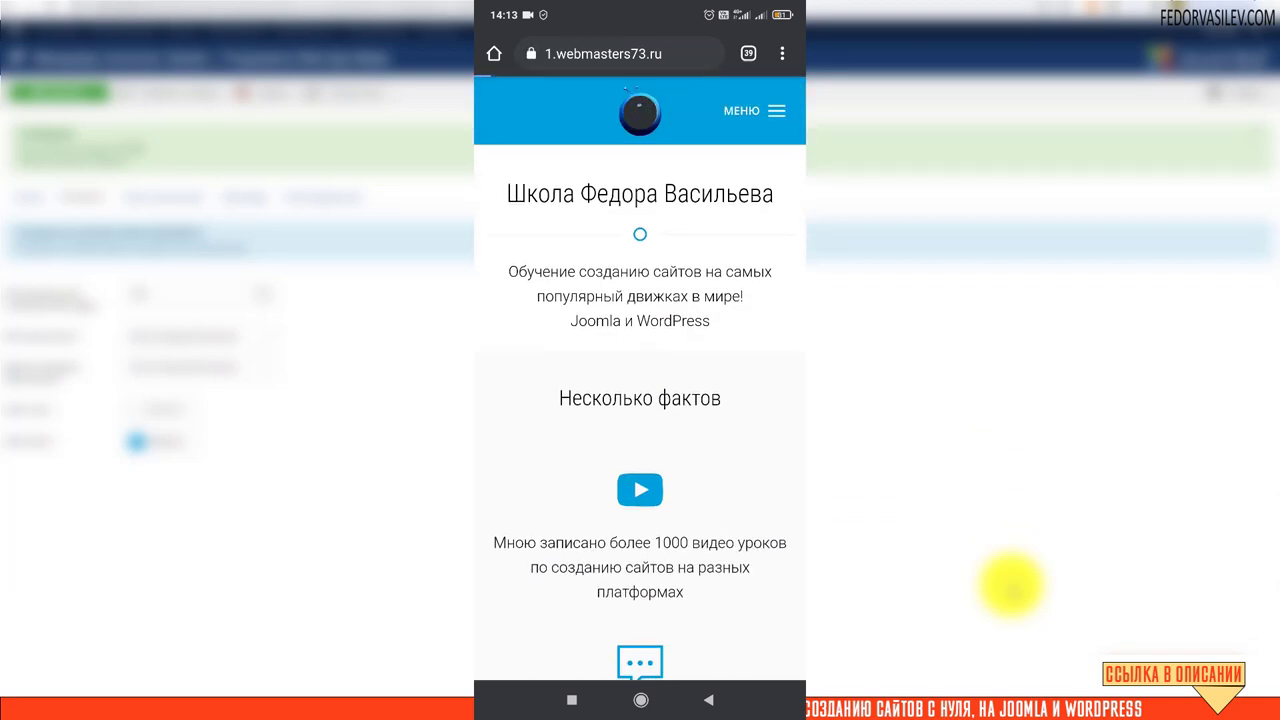
{"action": "scroll", "coordinate": [640, 380], "scroll_direction": "down", "scroll_amount": 8}
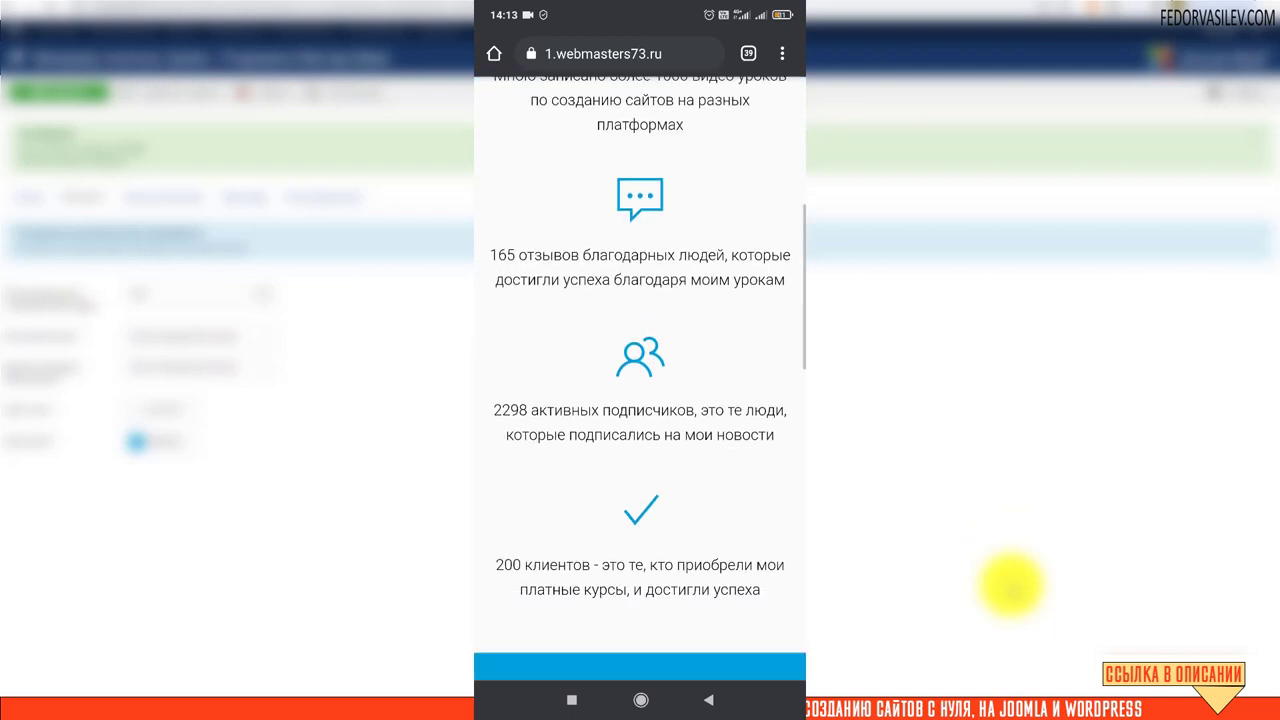
{"action": "scroll", "coordinate": [640, 380], "scroll_direction": "up", "scroll_amount": 8}
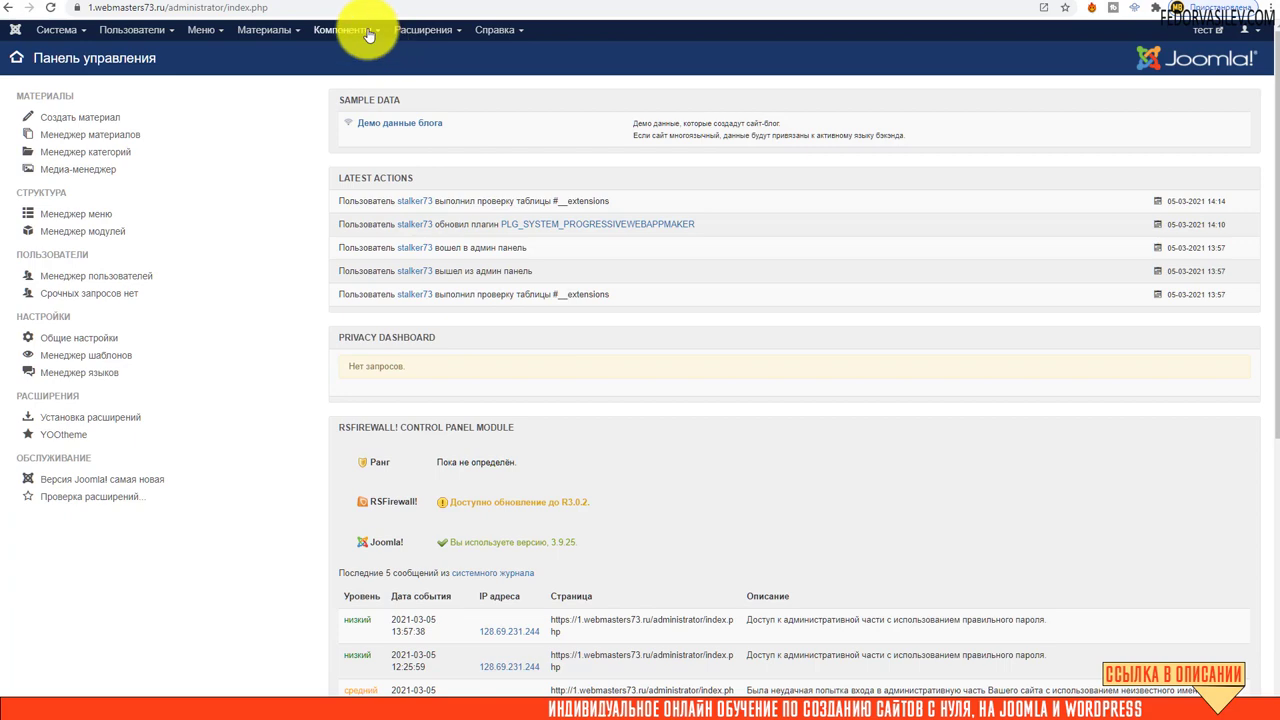
Install the Progressive Web App Maker plugin in the Joomla administration by uploading its package file.
{"action": "left_click", "coordinate": [423, 29]}
{"action": "mouse_move", "coordinate": [448, 51]}
{"action": "left_click", "coordinate": [537, 53]}
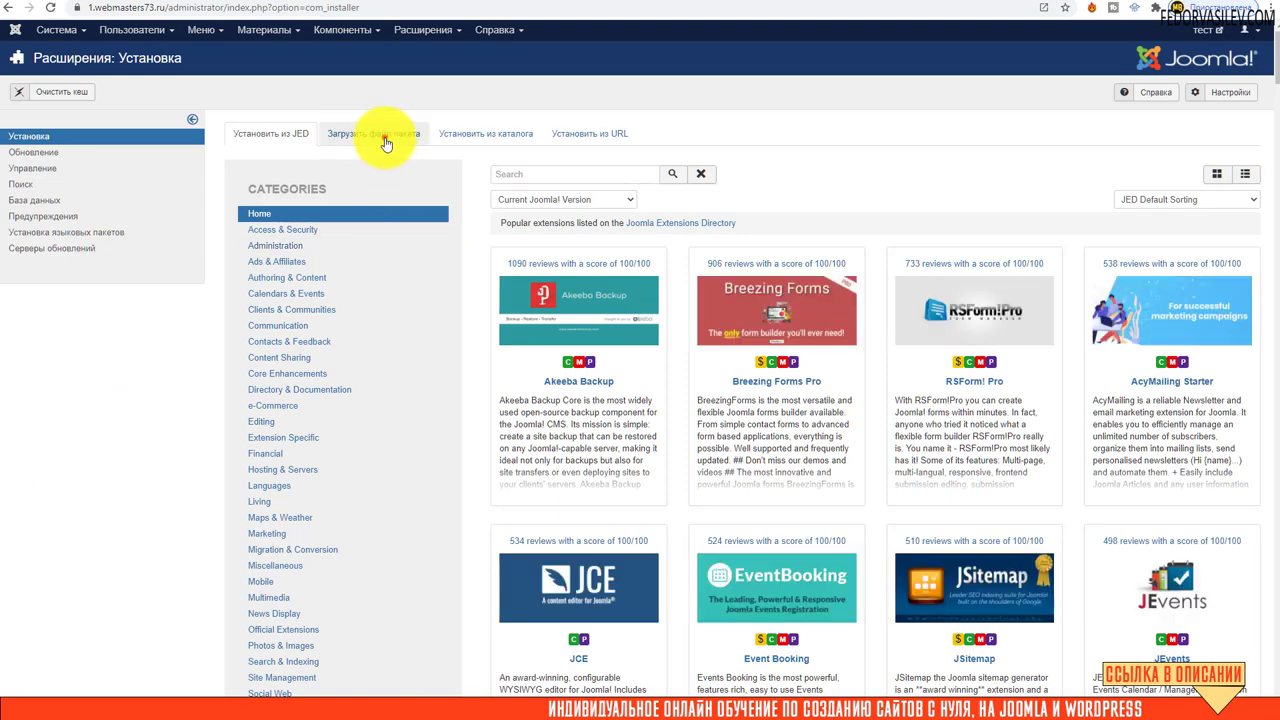
{"action": "left_click", "coordinate": [386, 144]}
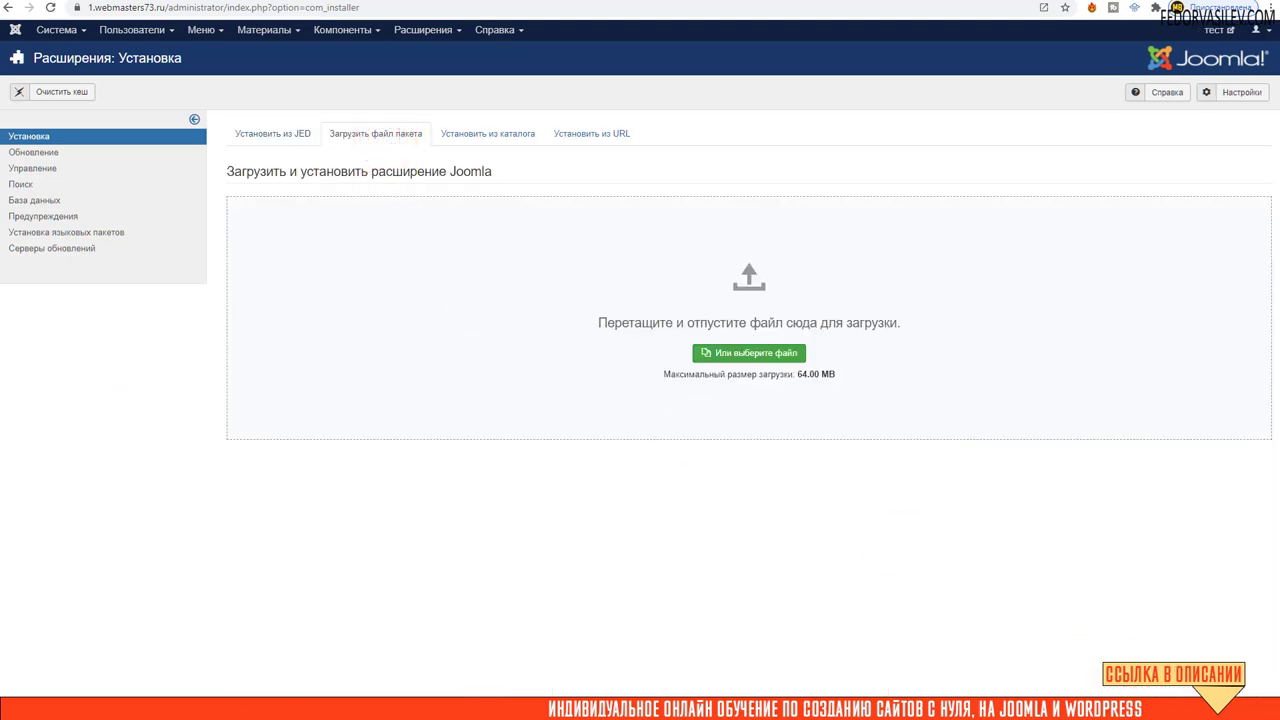
{"action": "left_click_drag", "start_coordinate": [514, 400], "coordinate": [500, 306]}
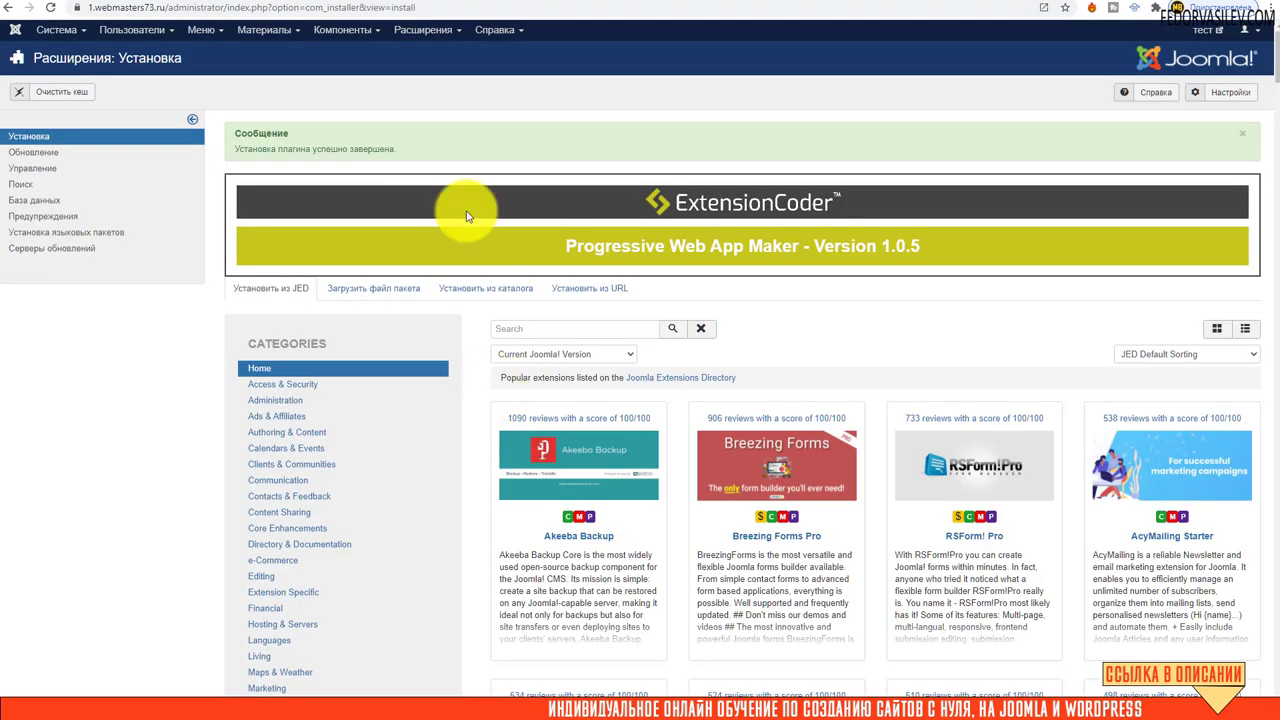
Install the Russian translation of the Progressive Web App Maker plugin by uploading its package file.
{"action": "left_click", "coordinate": [408, 30]}
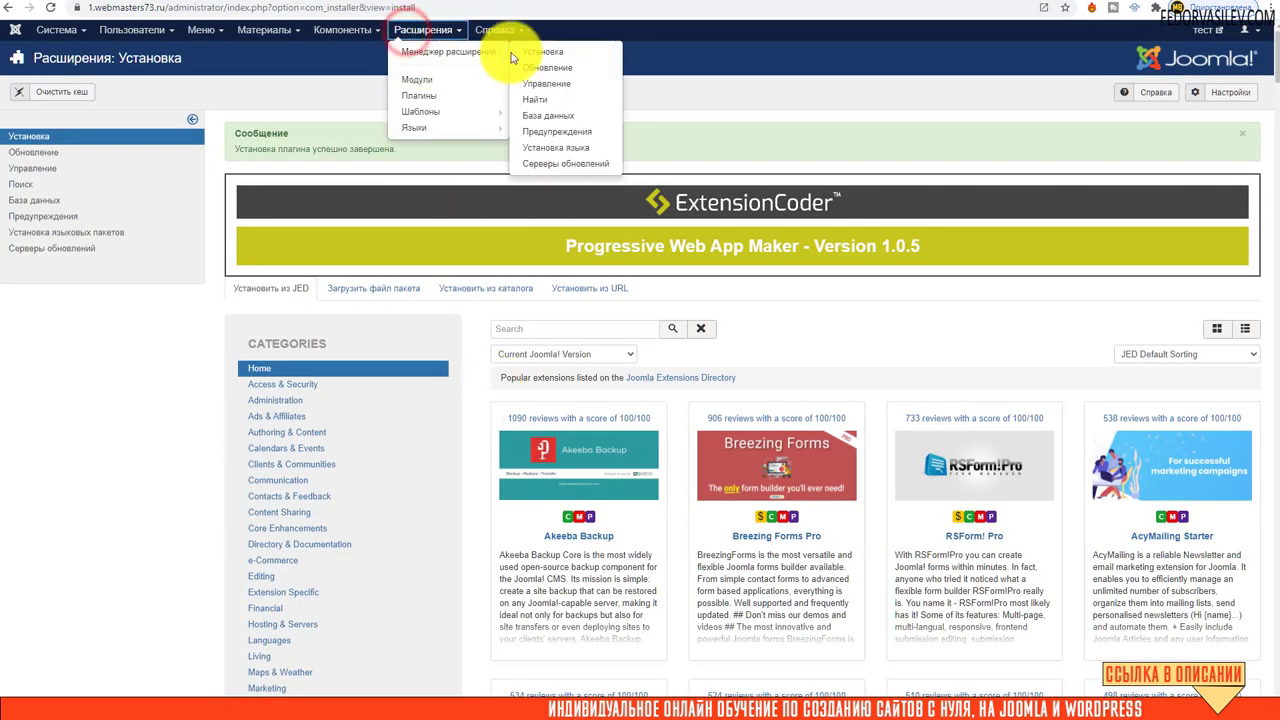
{"action": "left_click", "coordinate": [522, 50]}
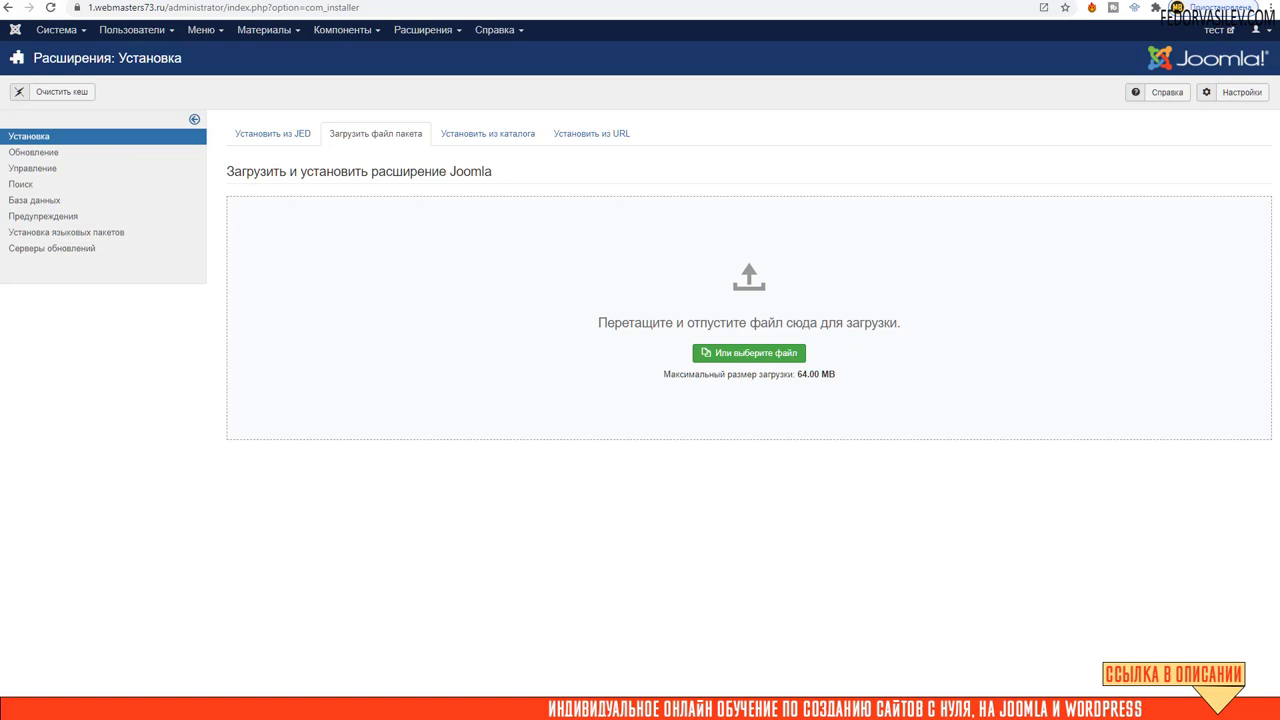
{"action": "left_click_drag", "start_coordinate": [588, 715], "coordinate": [423, 340]}
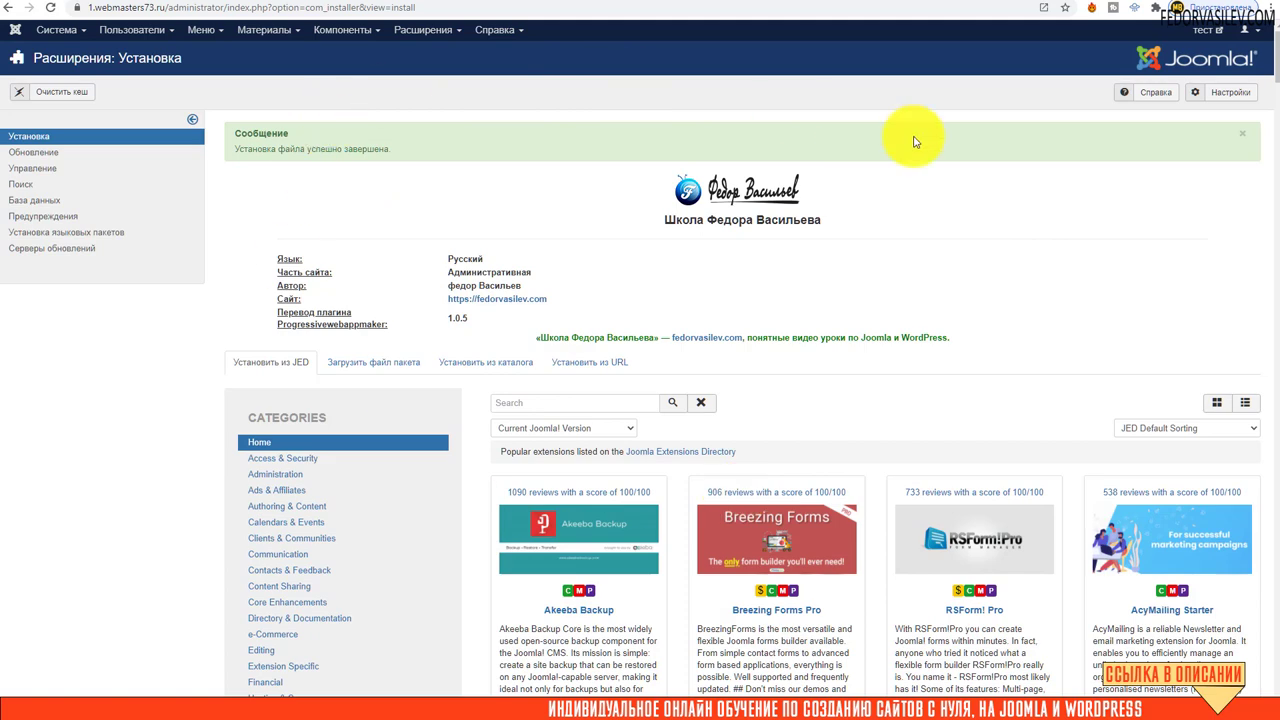
Open the plugin list and sort it by ID in descending order to find System - Progressive Web App Maker.
{"action": "left_click", "coordinate": [426, 29]}
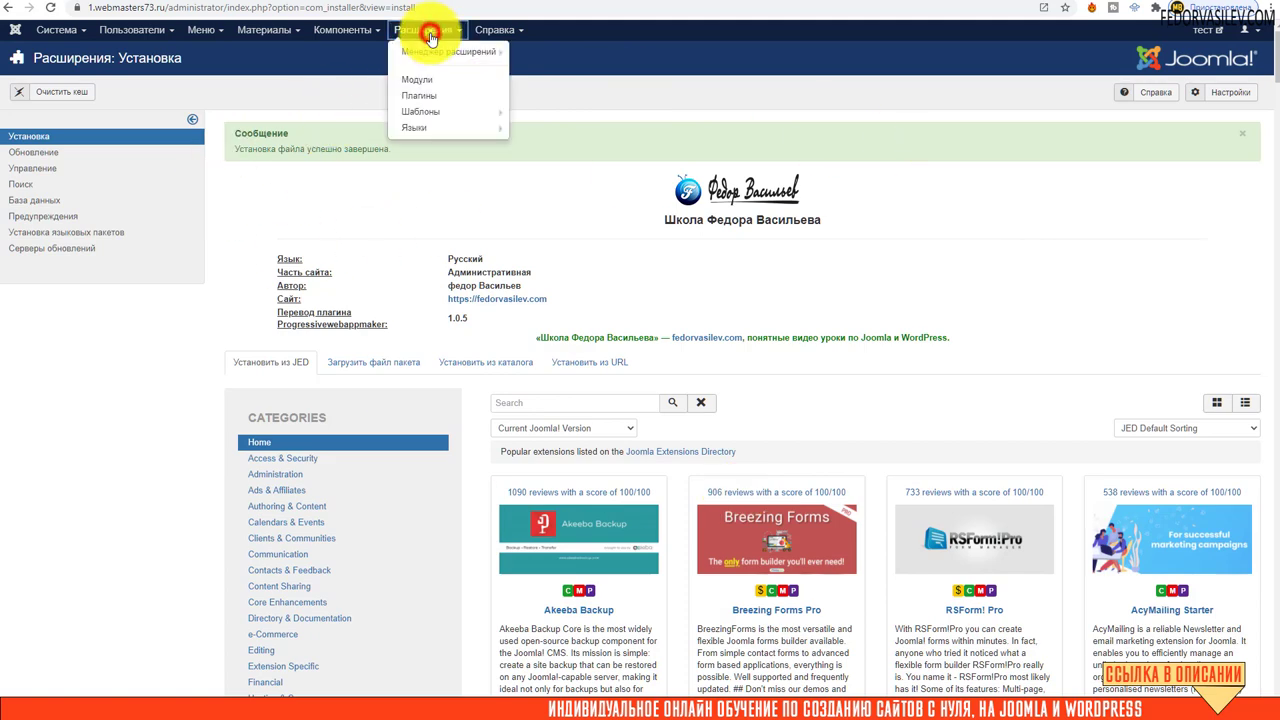
{"action": "left_click", "coordinate": [422, 95]}
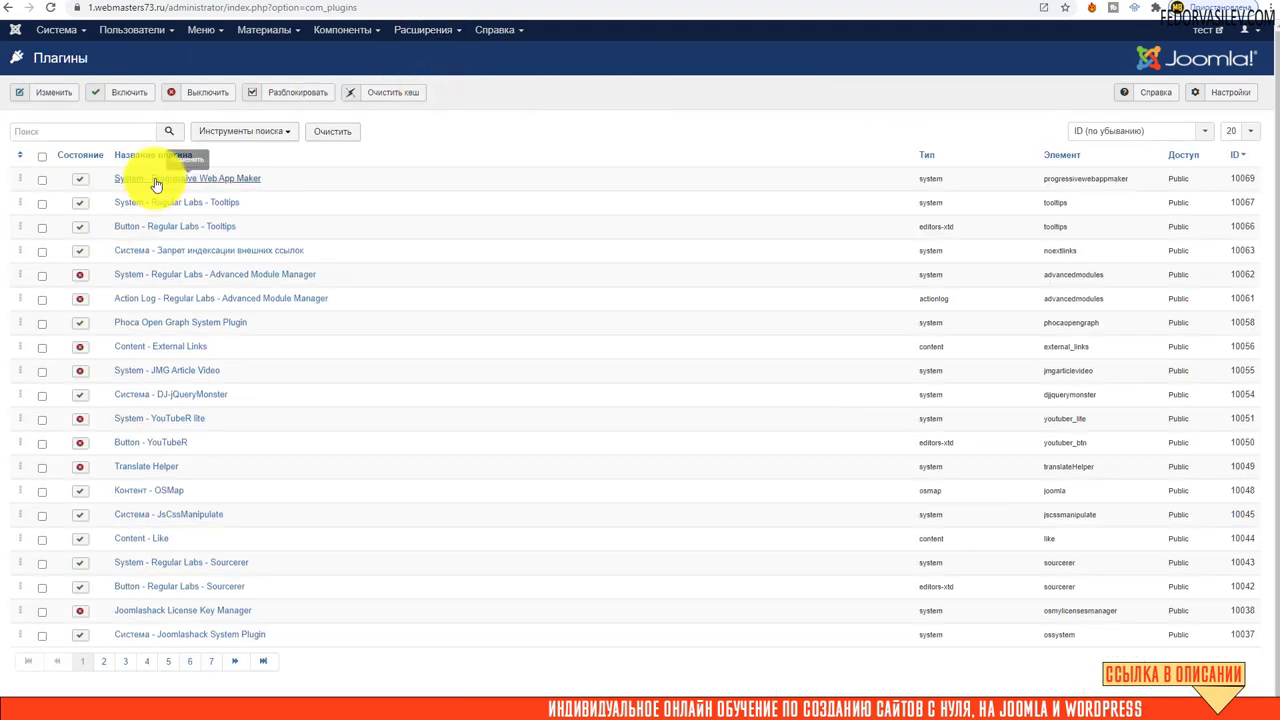
{"action": "left_click_drag", "start_coordinate": [277, 178], "coordinate": [109, 172]}
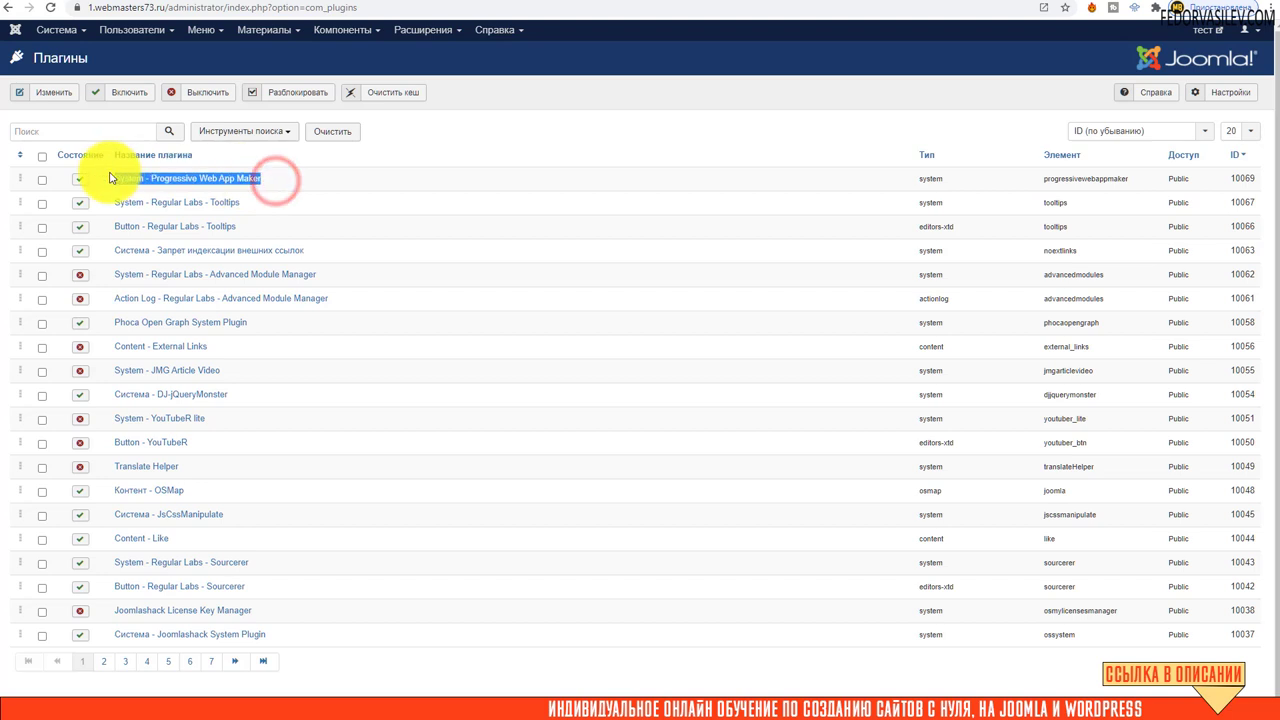
{"action": "left_click", "coordinate": [493, 130]}
{"action": "left_click", "coordinate": [1236, 154]}
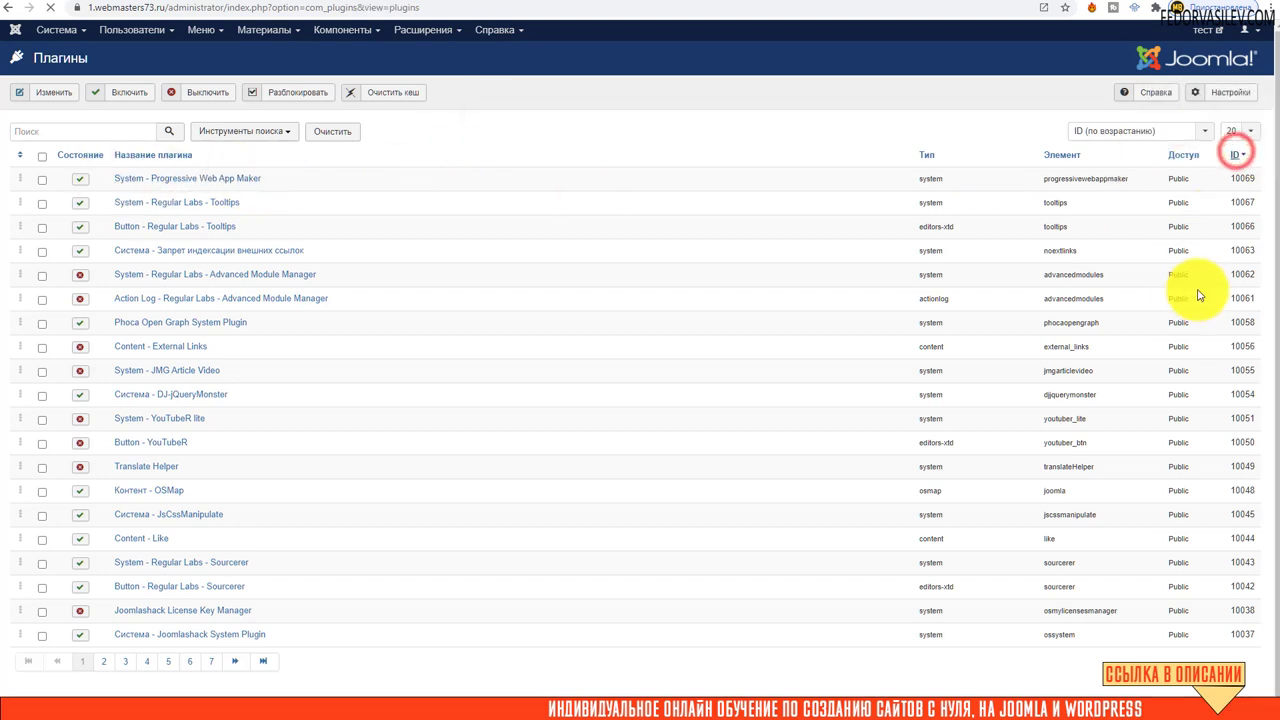
{"action": "left_click", "coordinate": [1238, 162]}
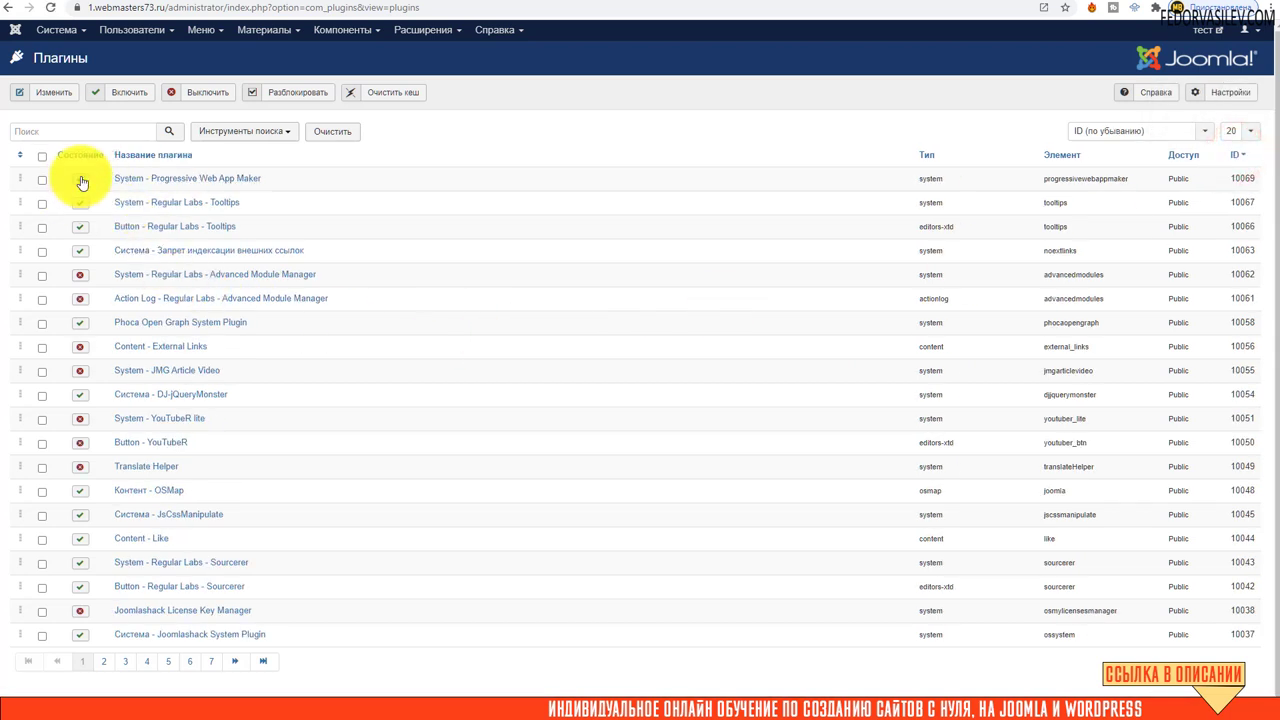
Open the System - Progressive Web App Maker plugin for editing and check its version.
{"action": "left_click", "coordinate": [157, 178]}
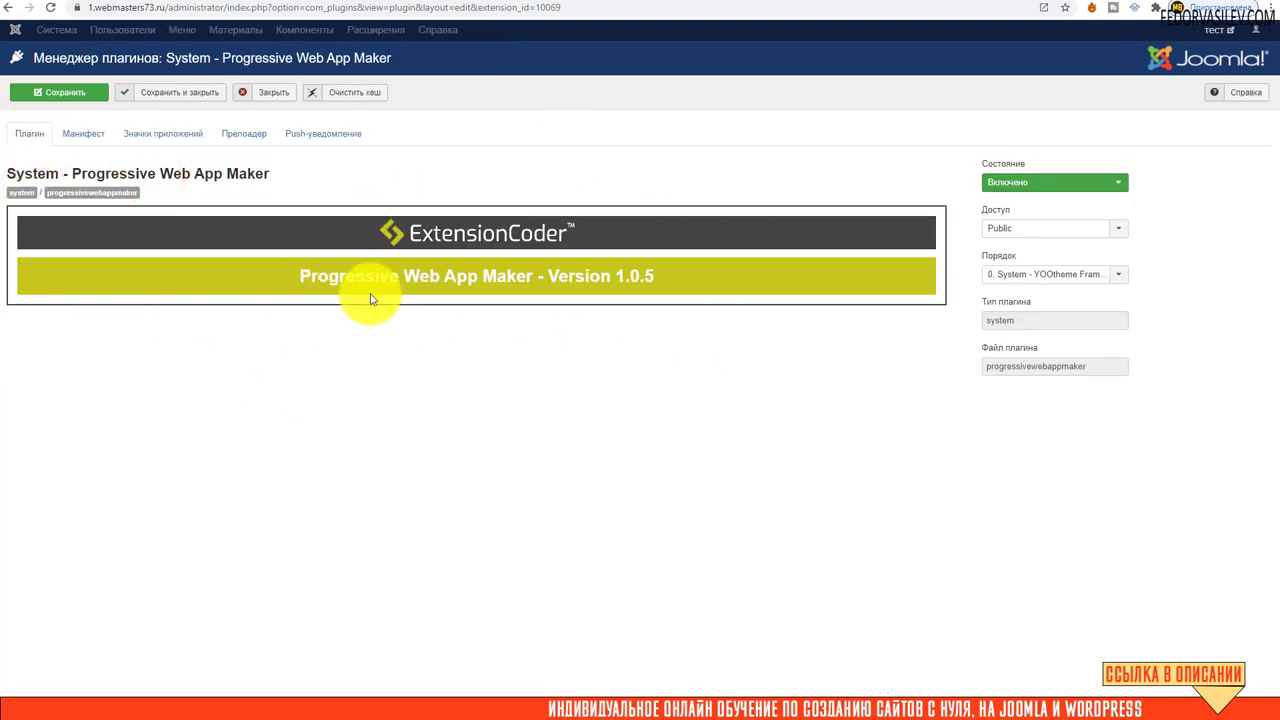
{"action": "double_click", "coordinate": [665, 269]}
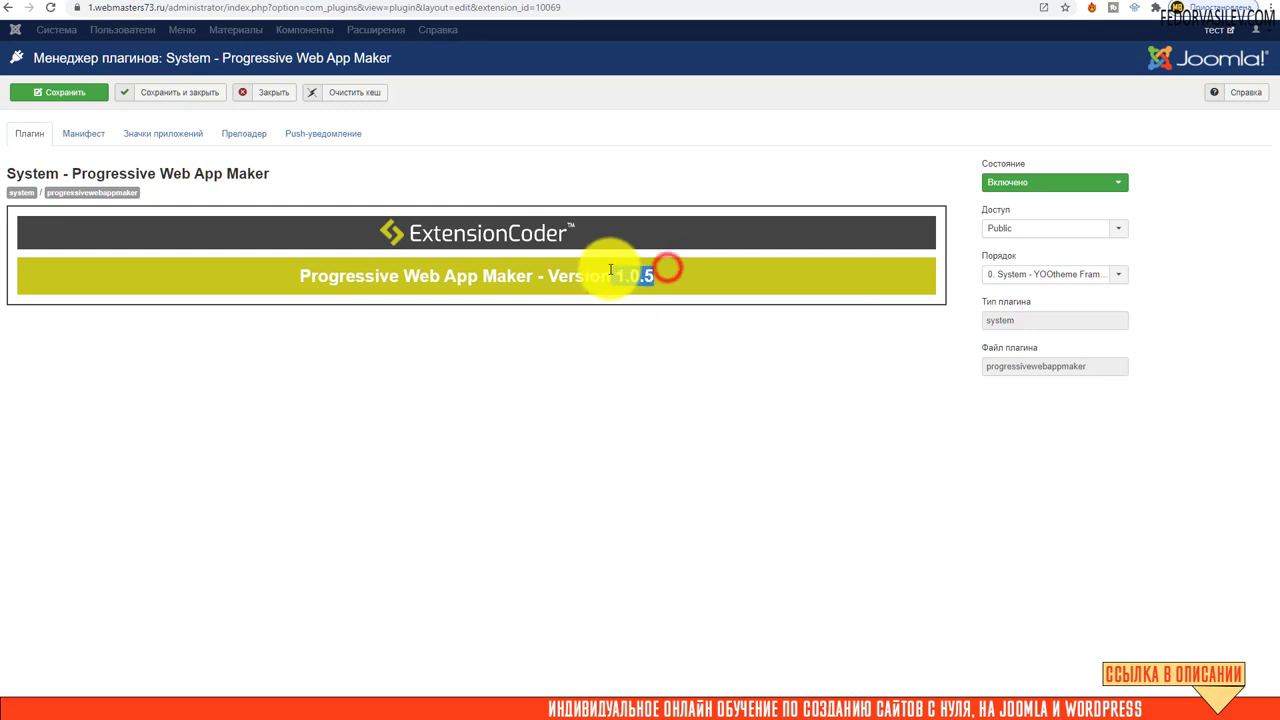
{"action": "left_click", "coordinate": [593, 408]}
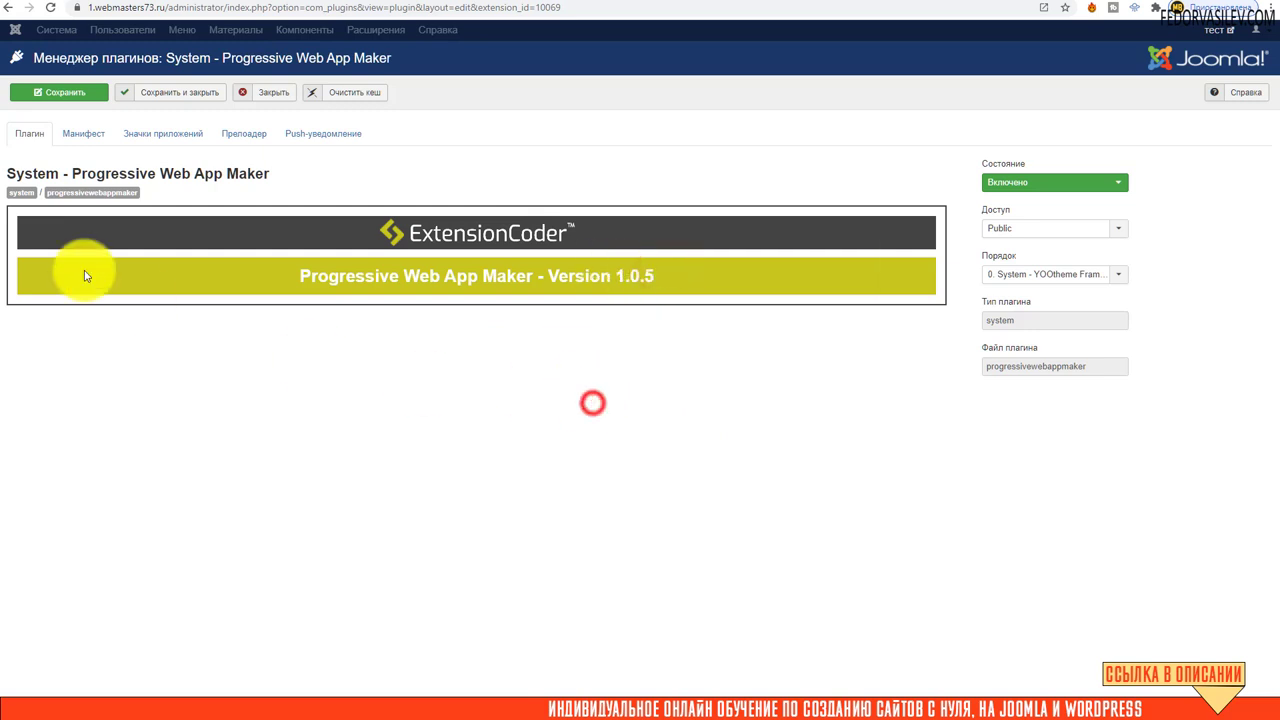
Examine the plugin's manifest settings: custom start URL options, application name, short application name and theme colour.
{"action": "left_click", "coordinate": [70, 139]}
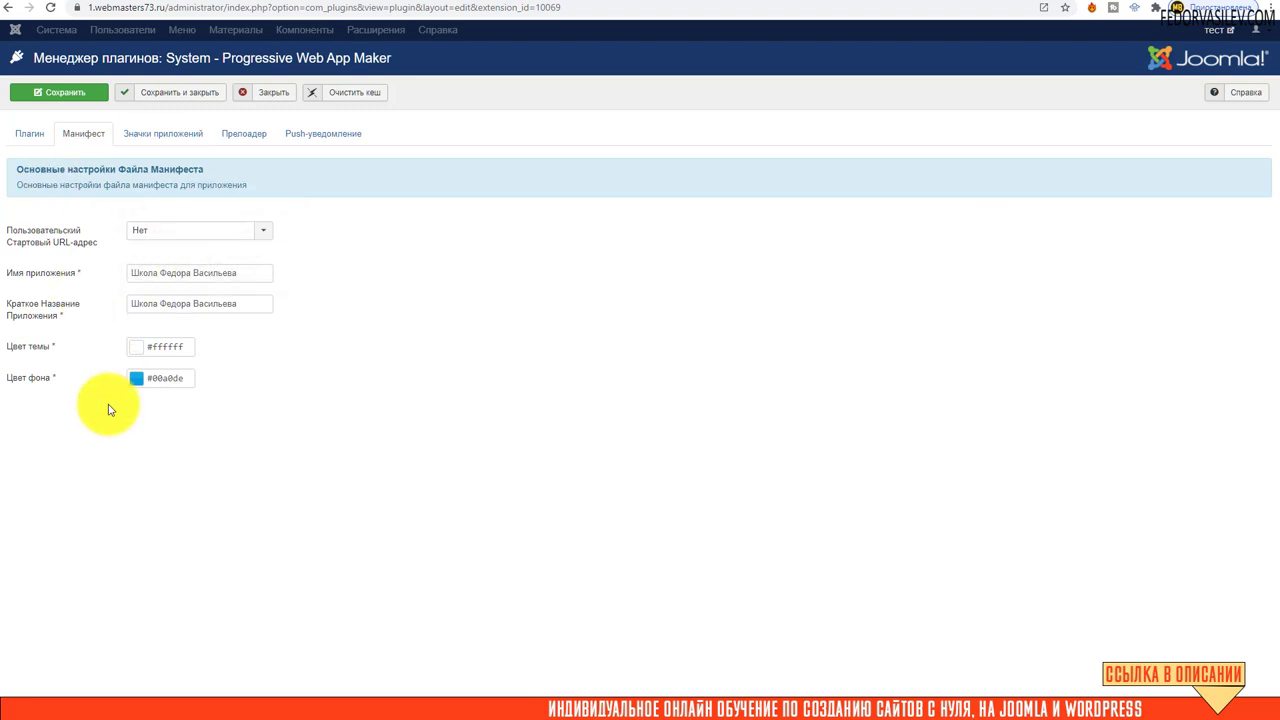
{"action": "mouse_move", "coordinate": [55, 245]}
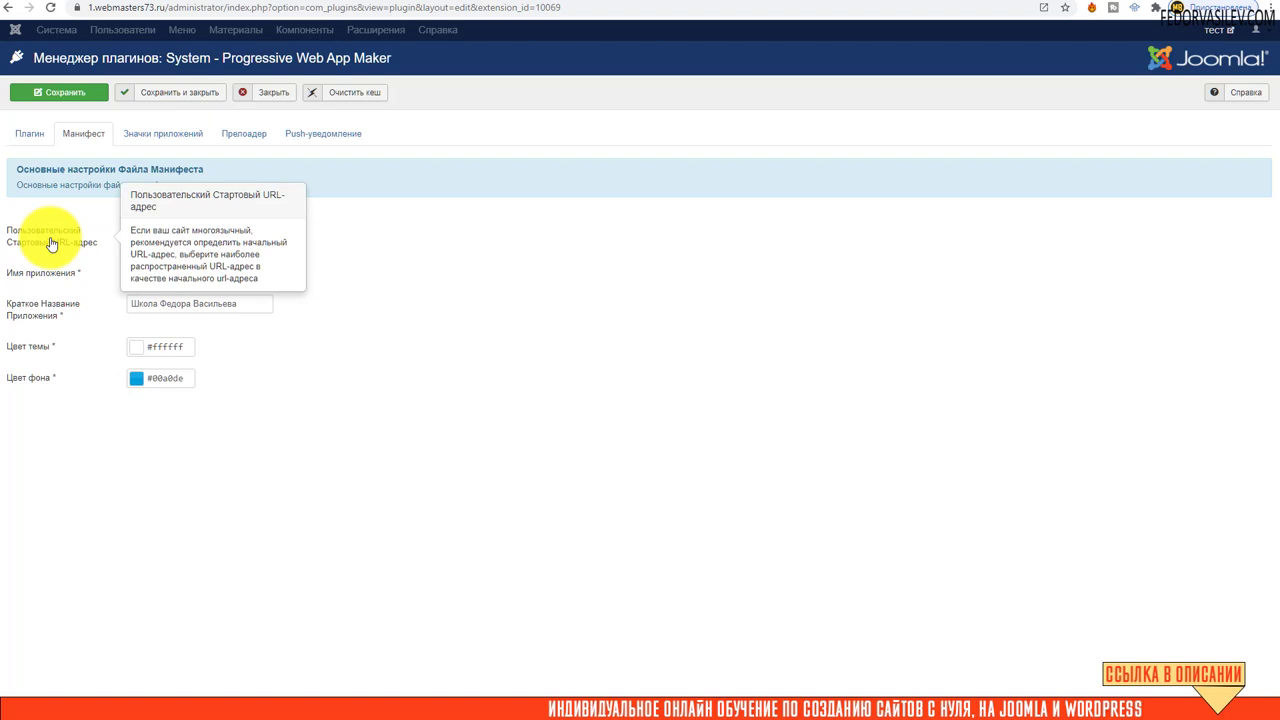
{"action": "left_click", "coordinate": [143, 229]}
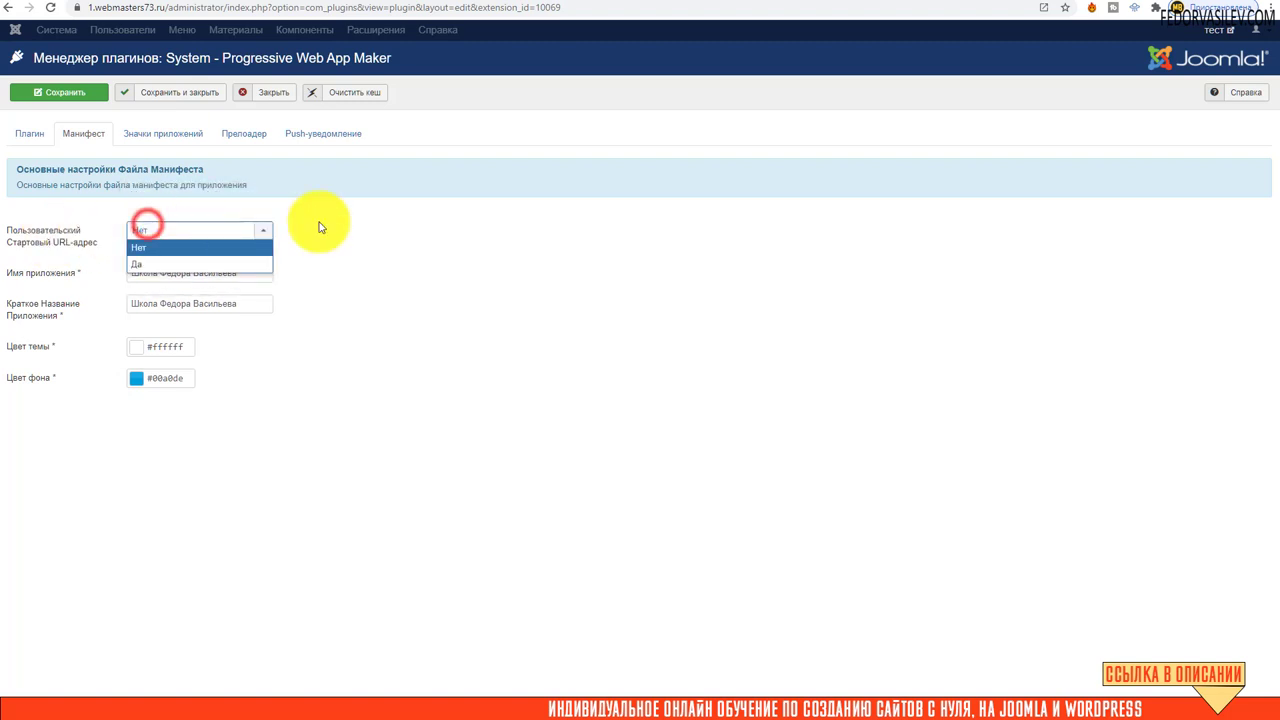
{"action": "left_click", "coordinate": [497, 219]}
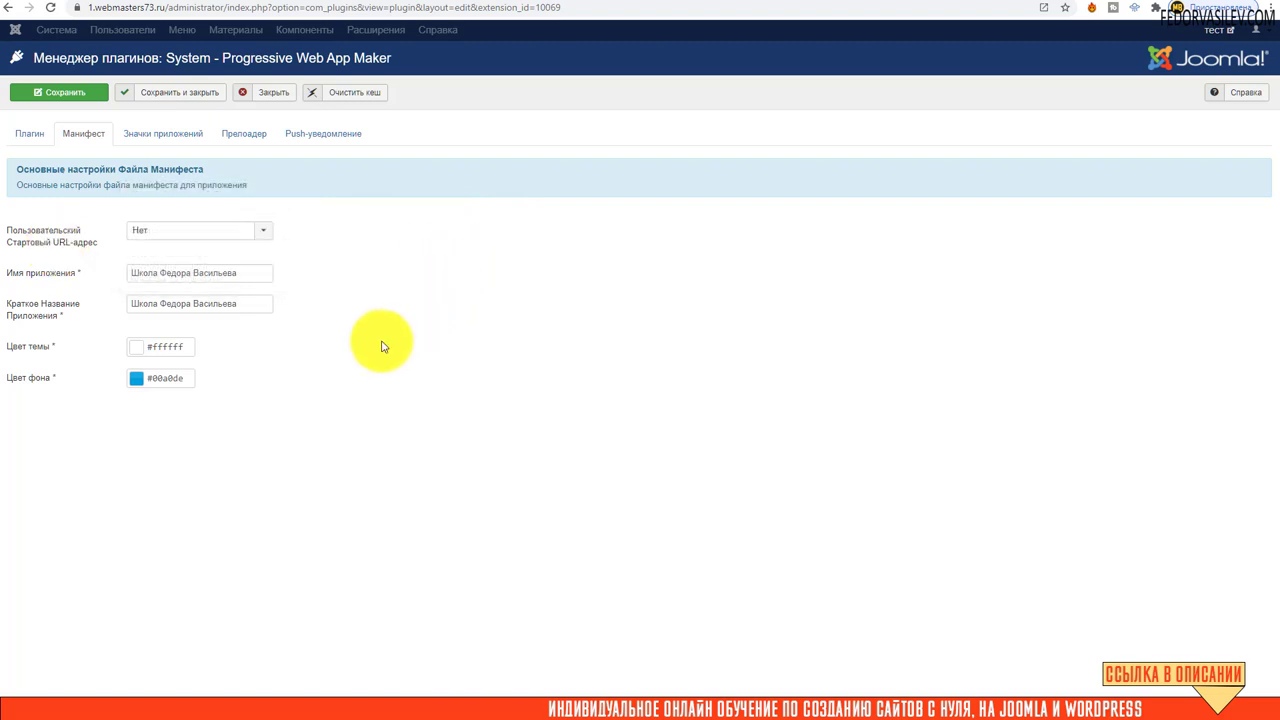
{"action": "mouse_move", "coordinate": [23, 276]}
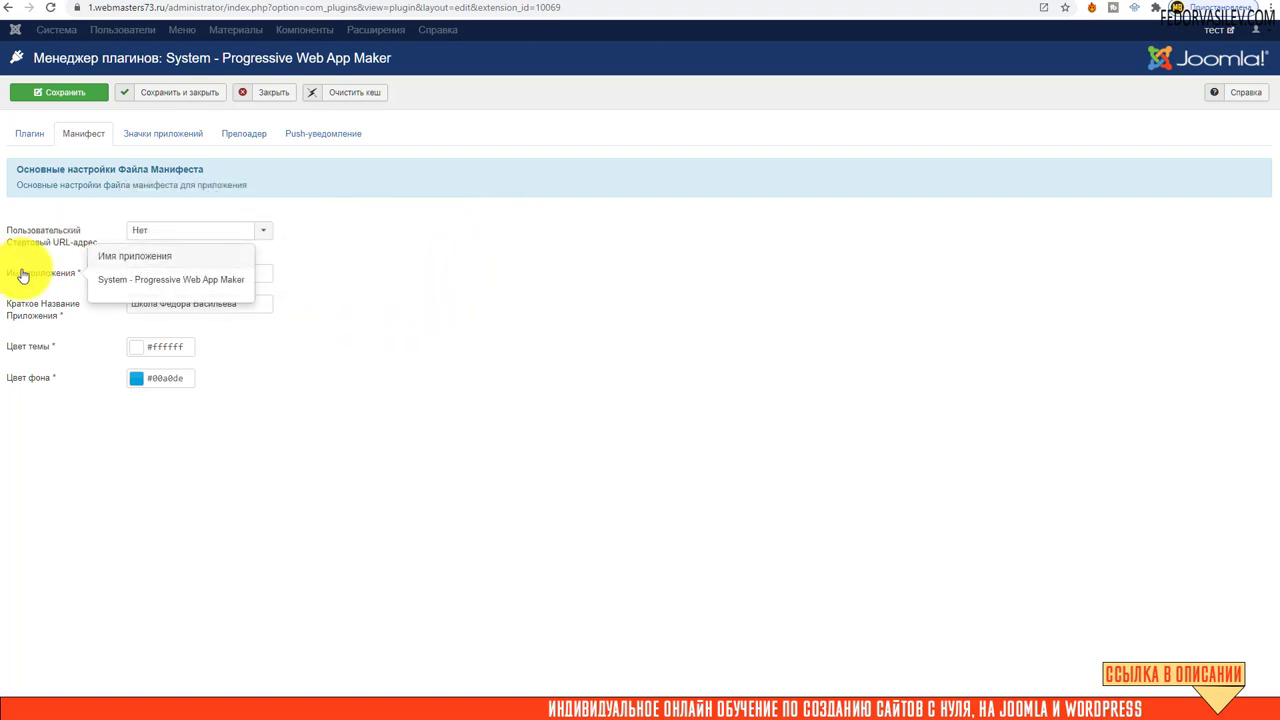
{"action": "left_click_drag", "start_coordinate": [251, 277], "coordinate": [107, 275]}
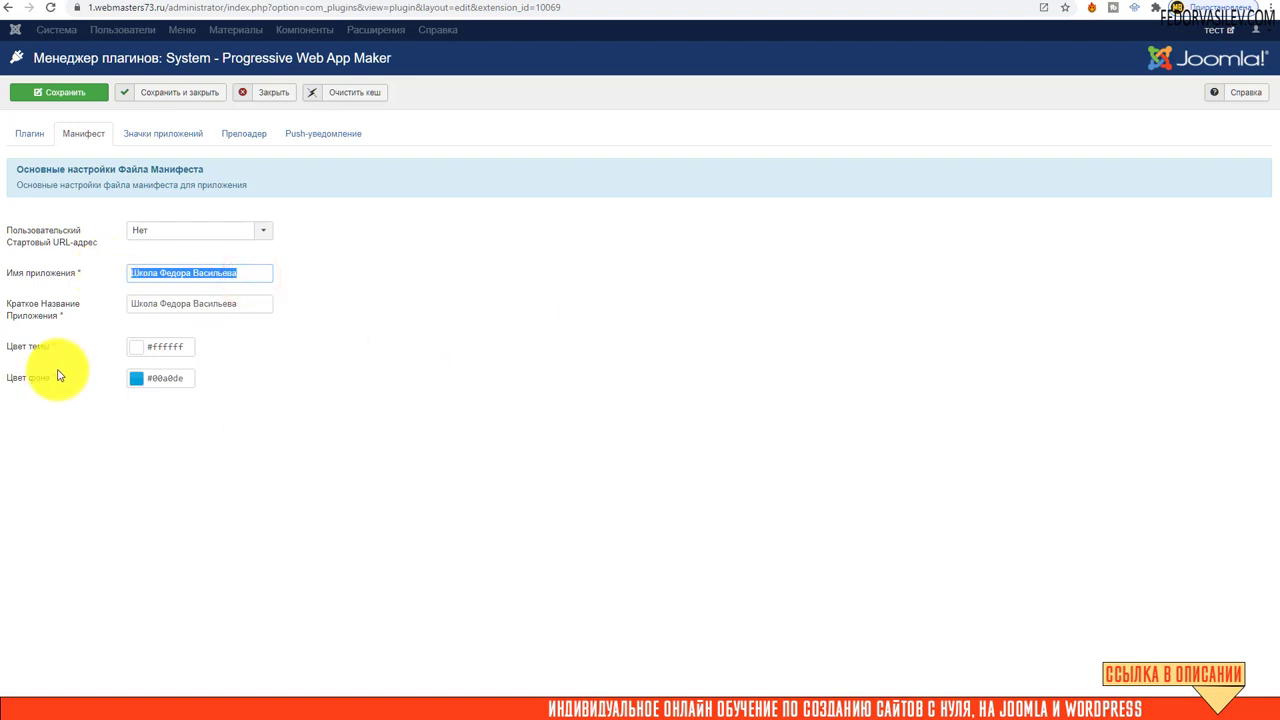
{"action": "left_click", "coordinate": [341, 388]}
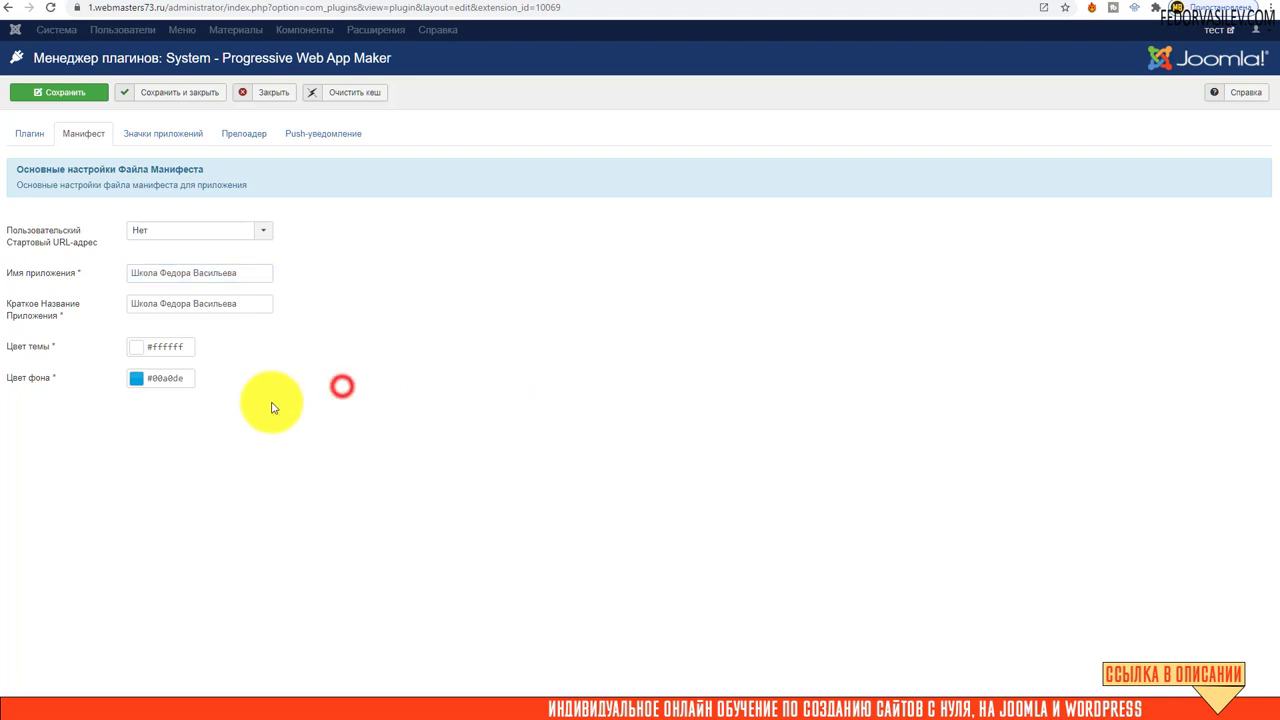
{"action": "mouse_move", "coordinate": [54, 322]}
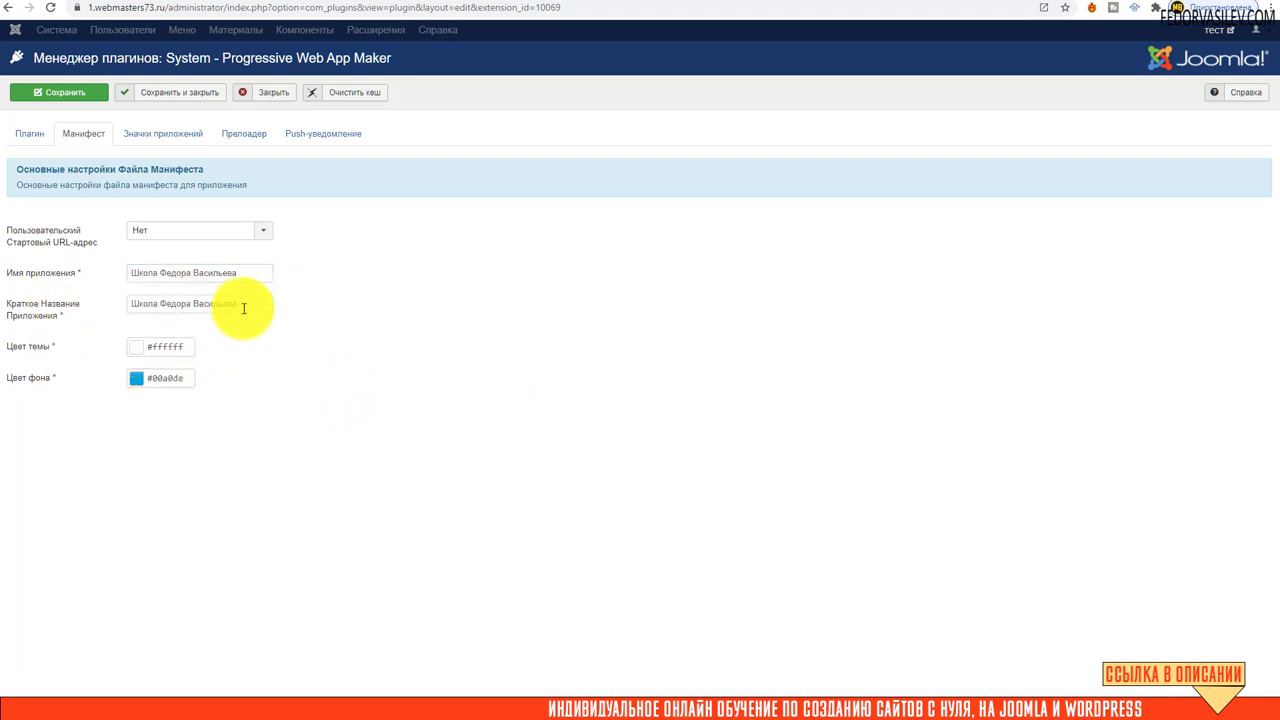
{"action": "left_click_drag", "start_coordinate": [250, 305], "coordinate": [121, 305]}
{"action": "left_click", "coordinate": [320, 385]}
{"action": "mouse_move", "coordinate": [22, 345]}
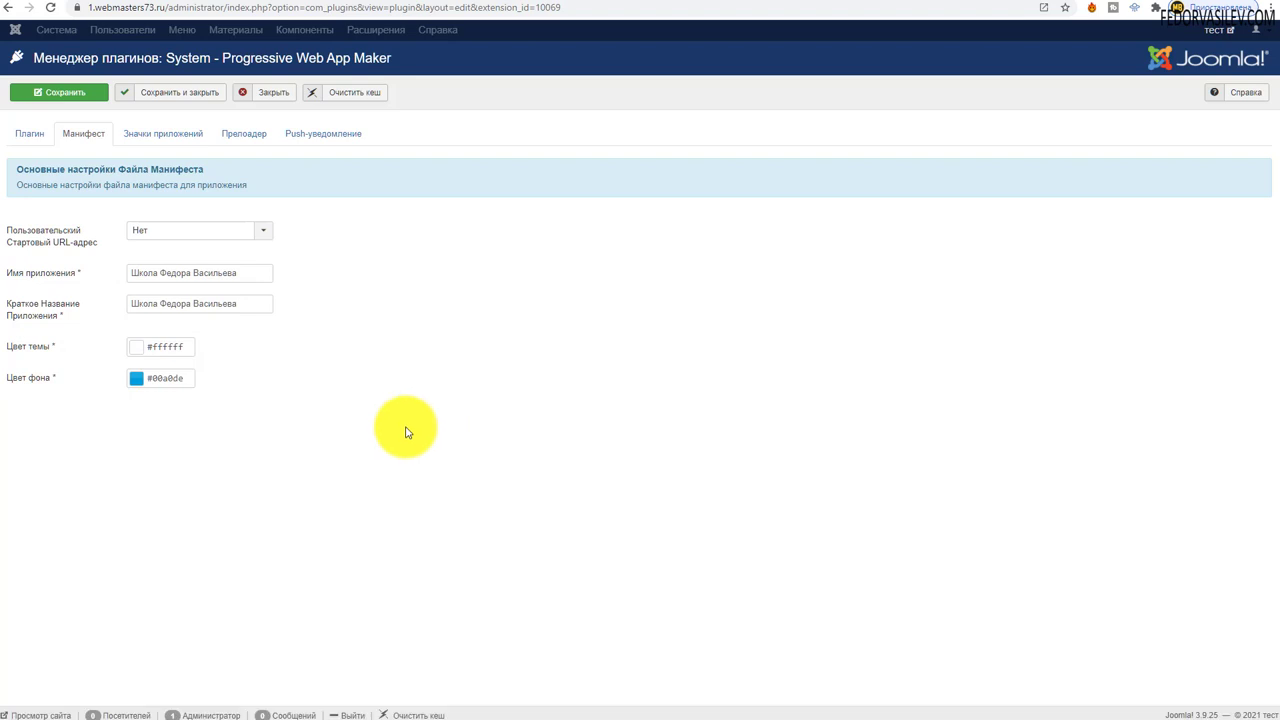
Check the manifest's background colour and the 512 and 192 application icon images.
{"action": "left_click", "coordinate": [134, 378]}
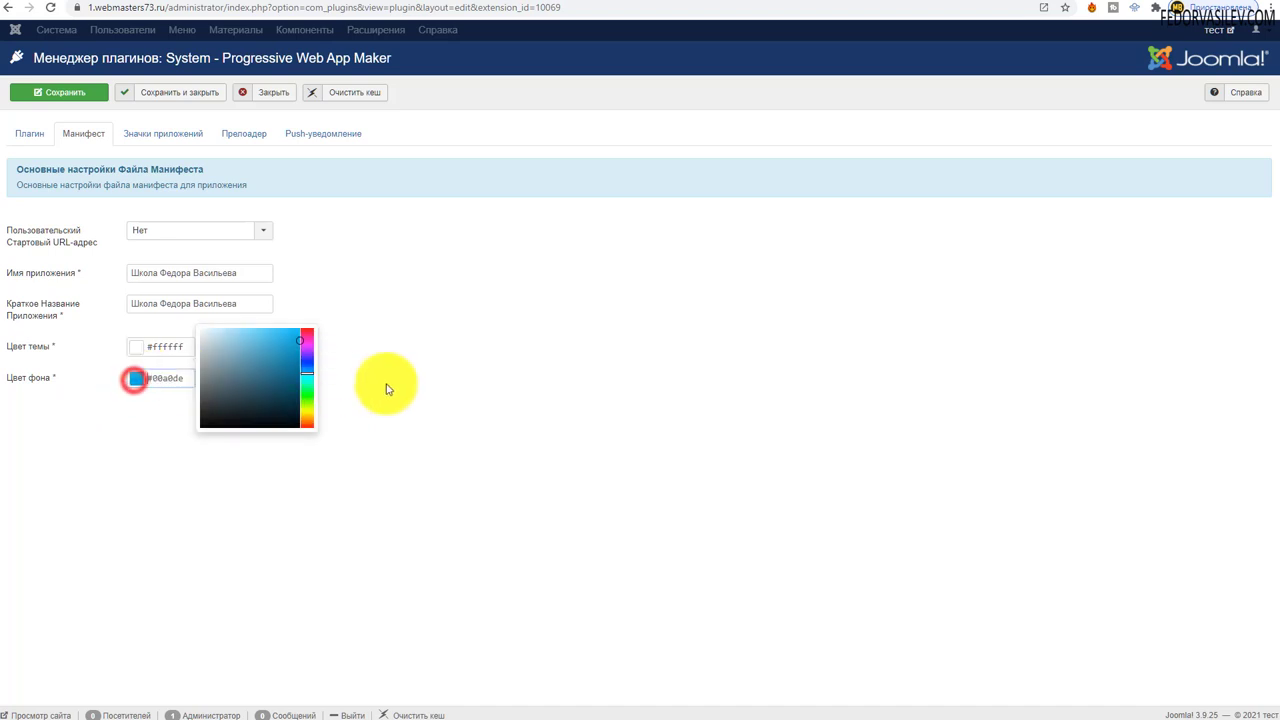
{"action": "left_click", "coordinate": [389, 377]}
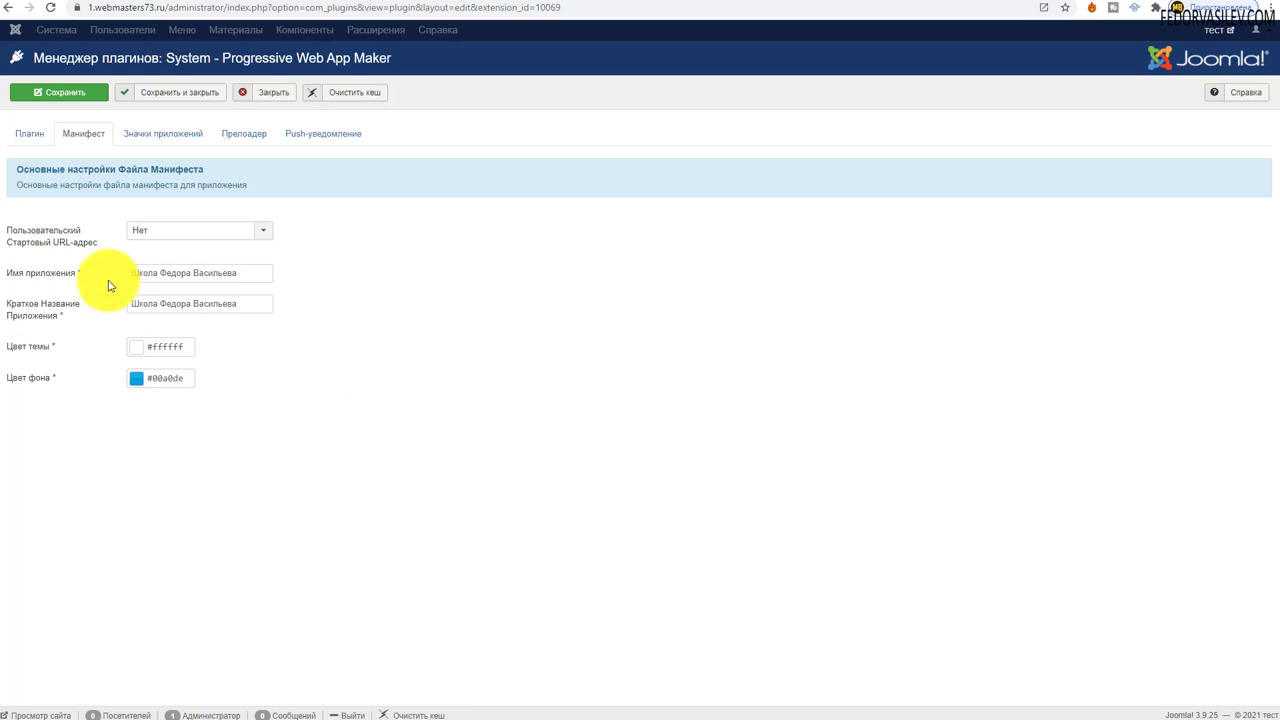
{"action": "left_click", "coordinate": [150, 146]}
{"action": "mouse_move", "coordinate": [137, 241]}
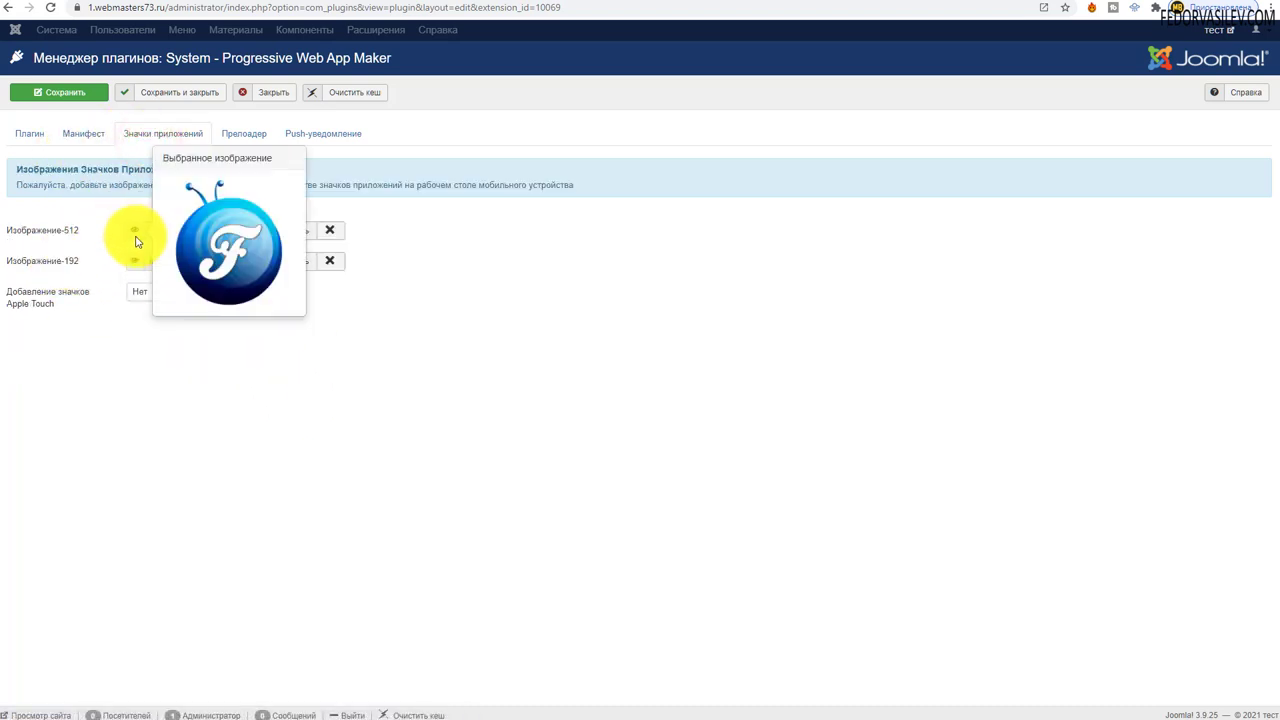
{"action": "mouse_move", "coordinate": [130, 266]}
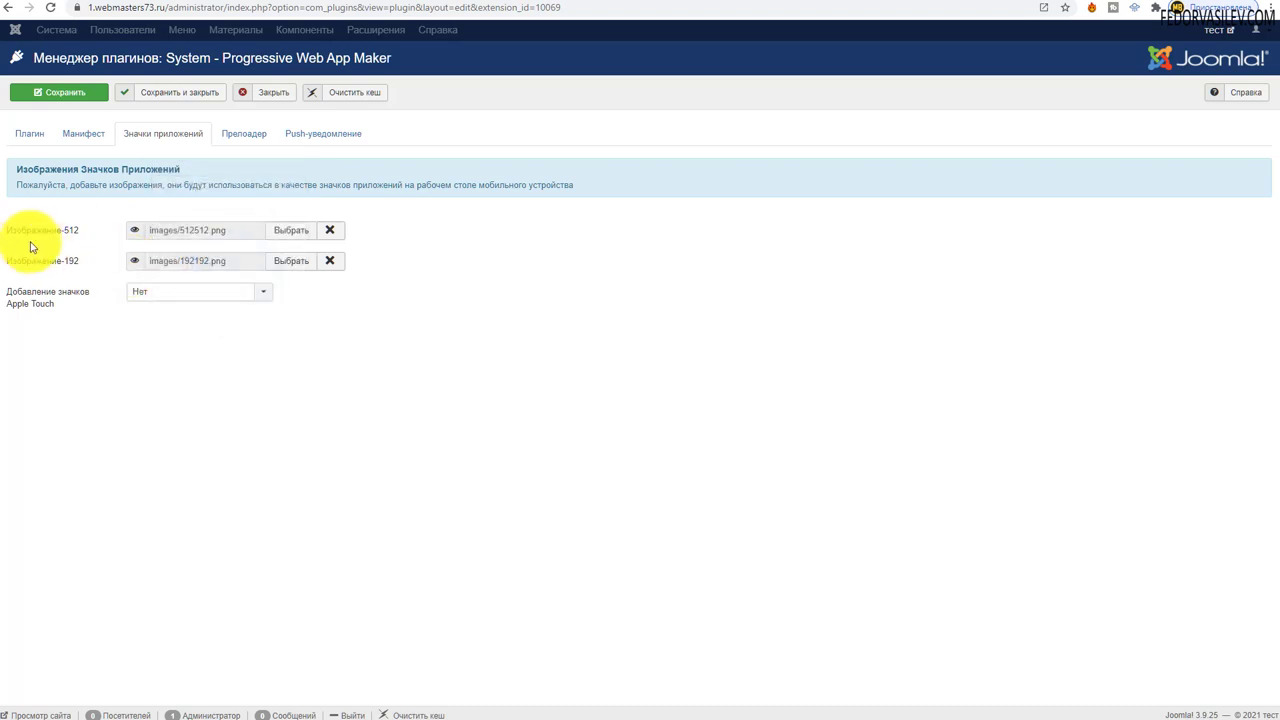
{"action": "mouse_move", "coordinate": [36, 237]}
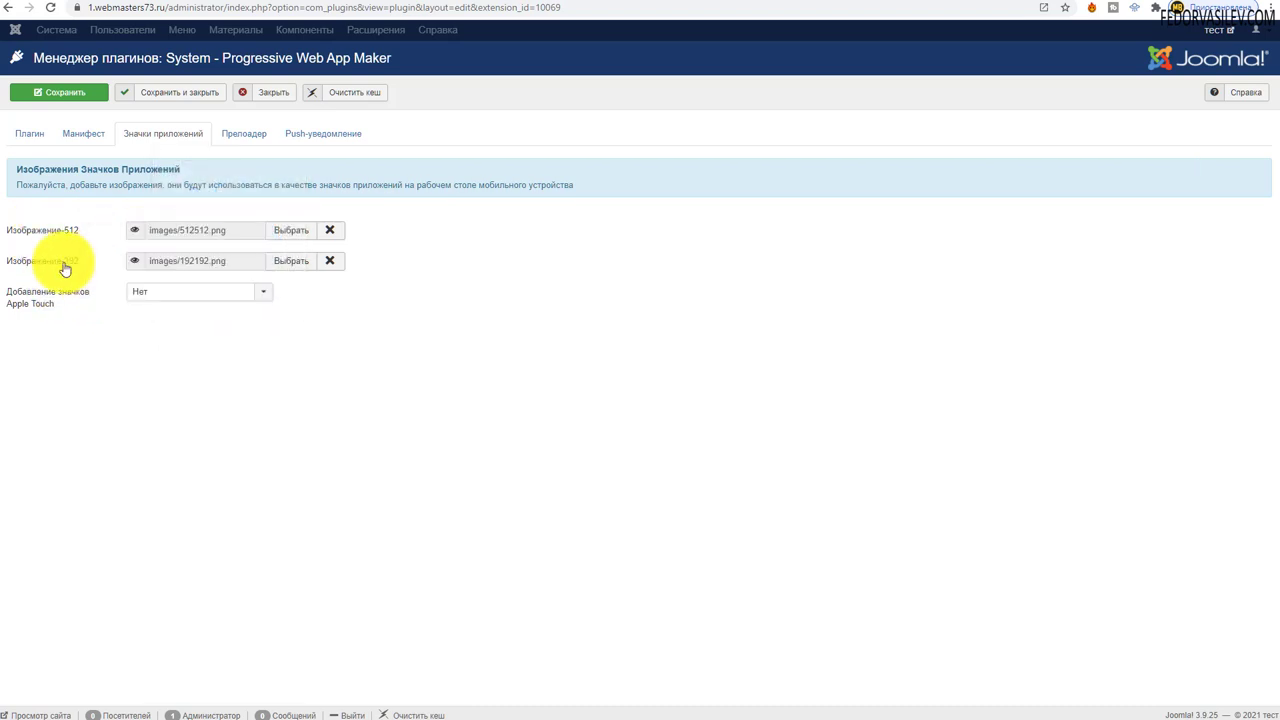
{"action": "mouse_move", "coordinate": [61, 263]}
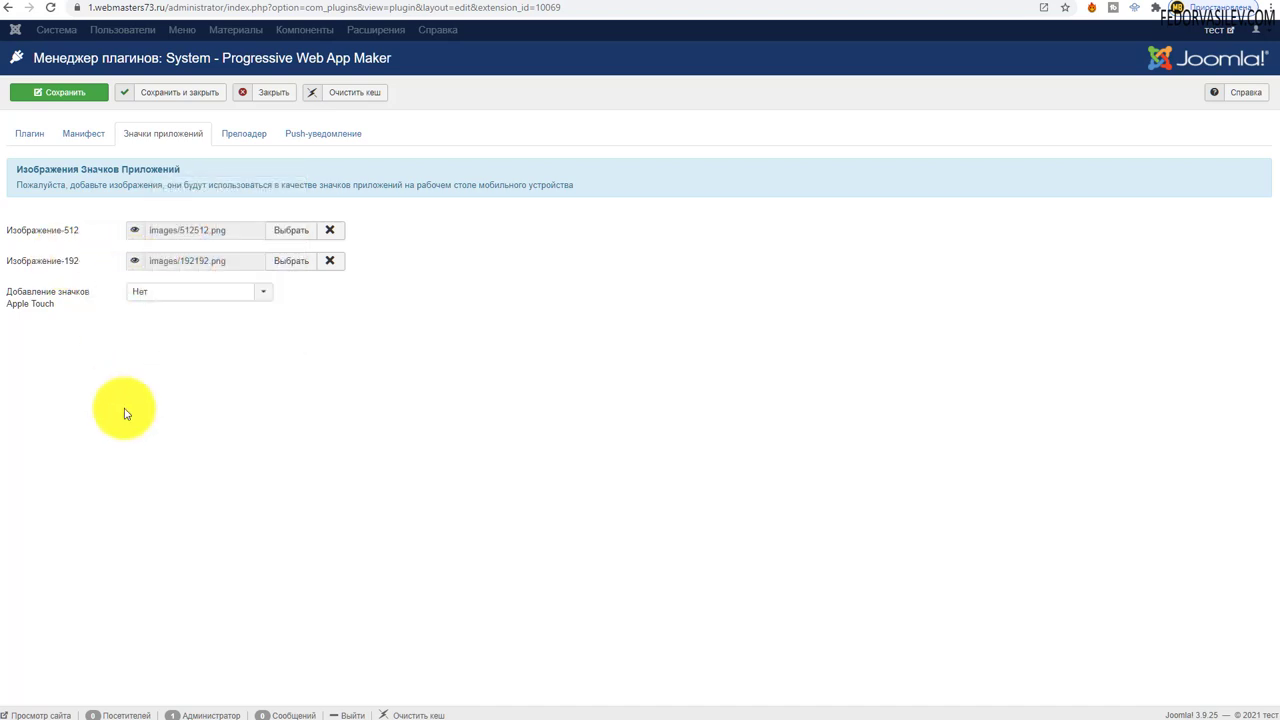
{"action": "mouse_move", "coordinate": [57, 300]}
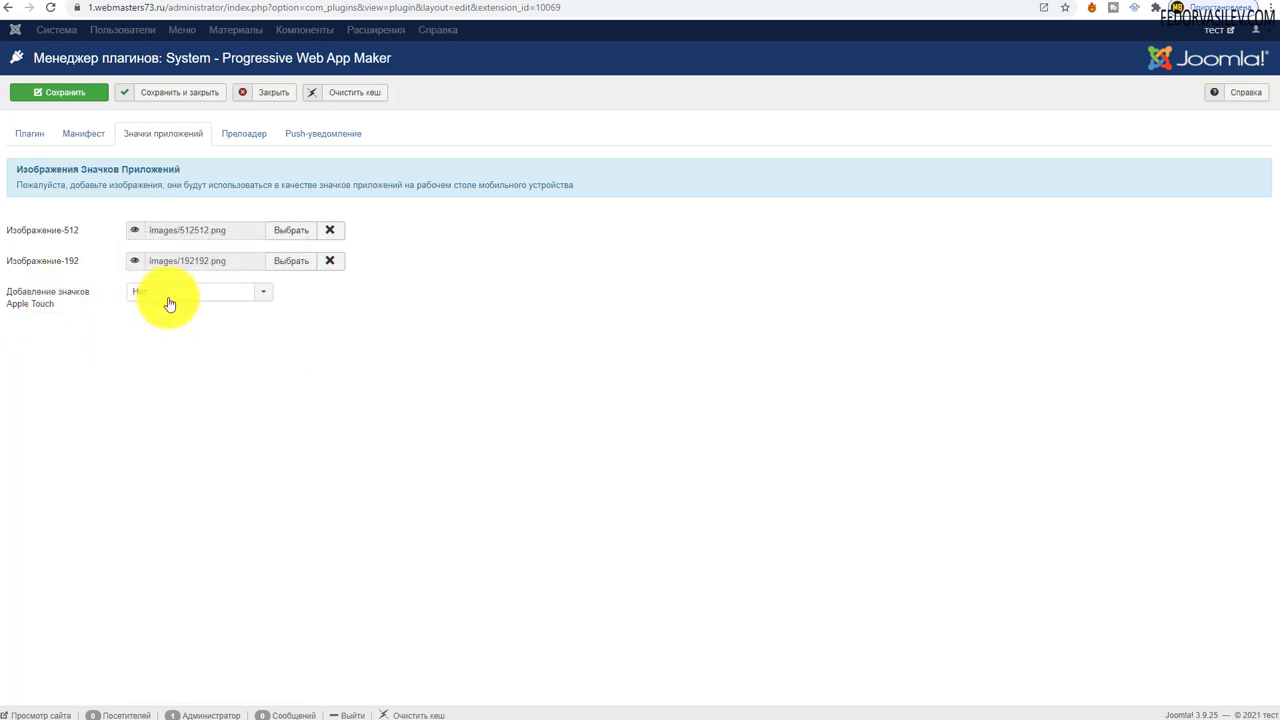
Enable adding Apple Touch icons to view the 57 and 180 icon fields, and set the option back to Нет.
{"action": "left_click", "coordinate": [169, 291]}
{"action": "left_click", "coordinate": [169, 325]}
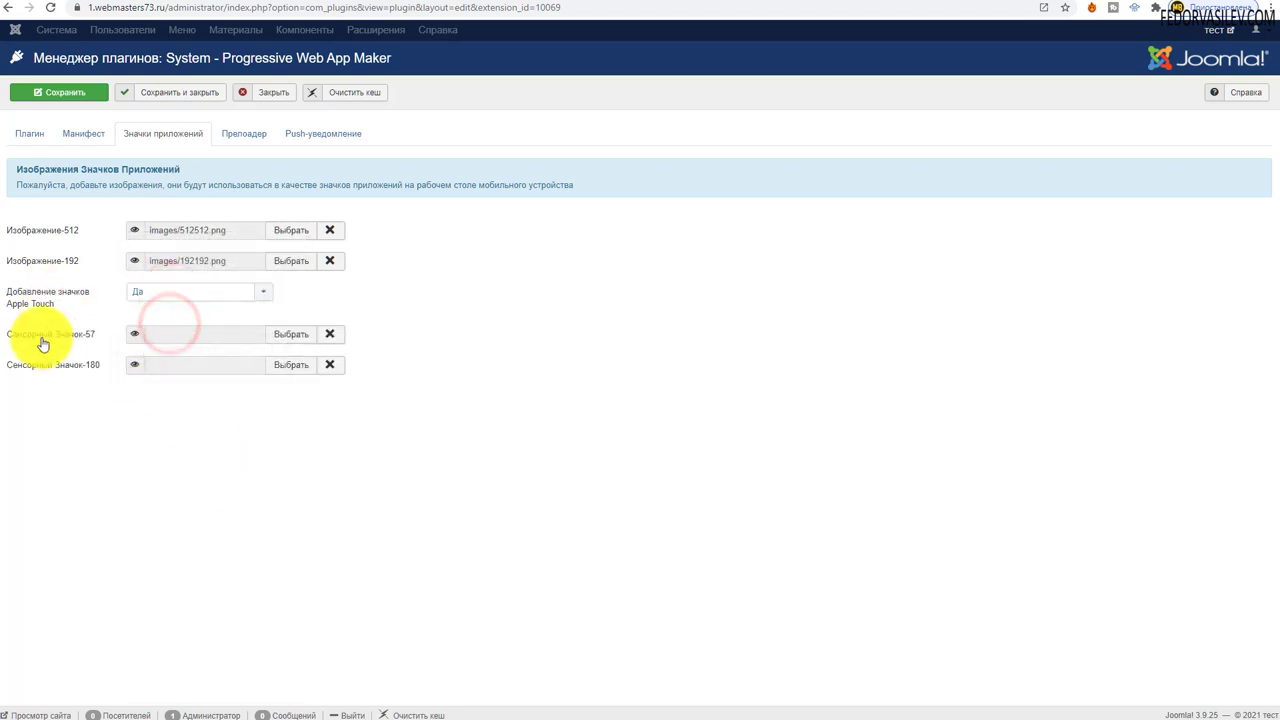
{"action": "mouse_move", "coordinate": [42, 343]}
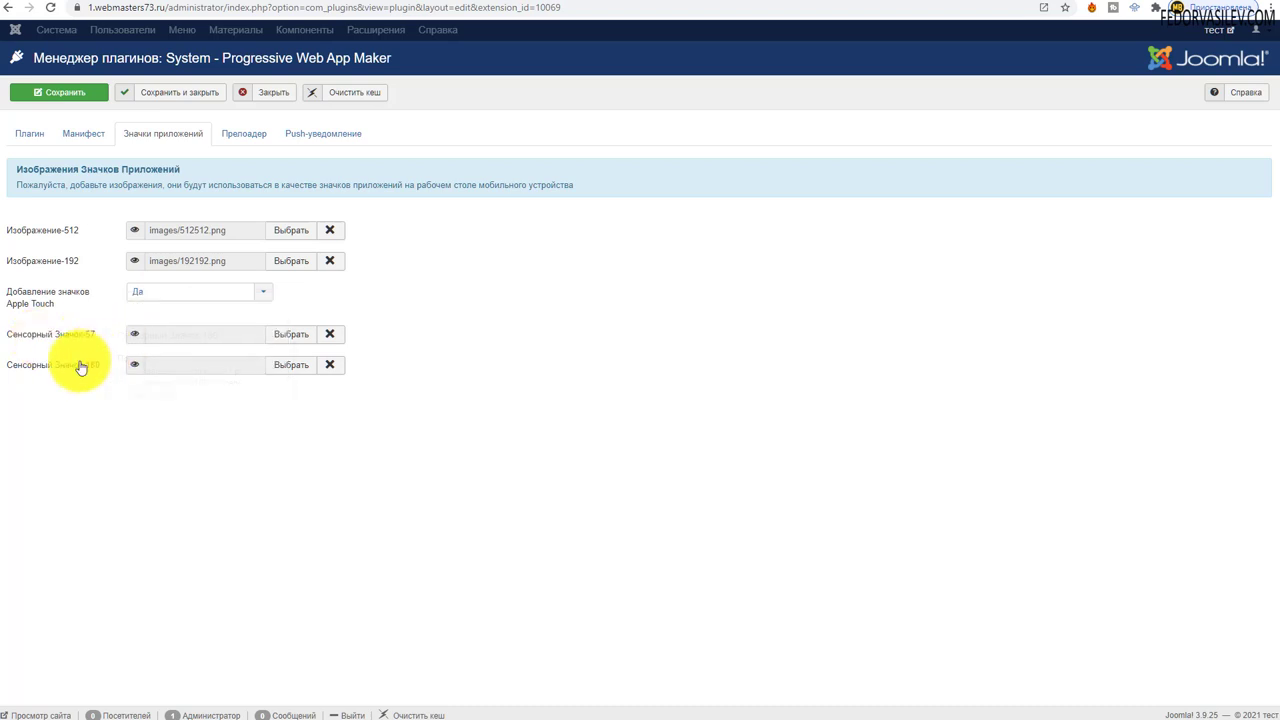
{"action": "mouse_move", "coordinate": [78, 367]}
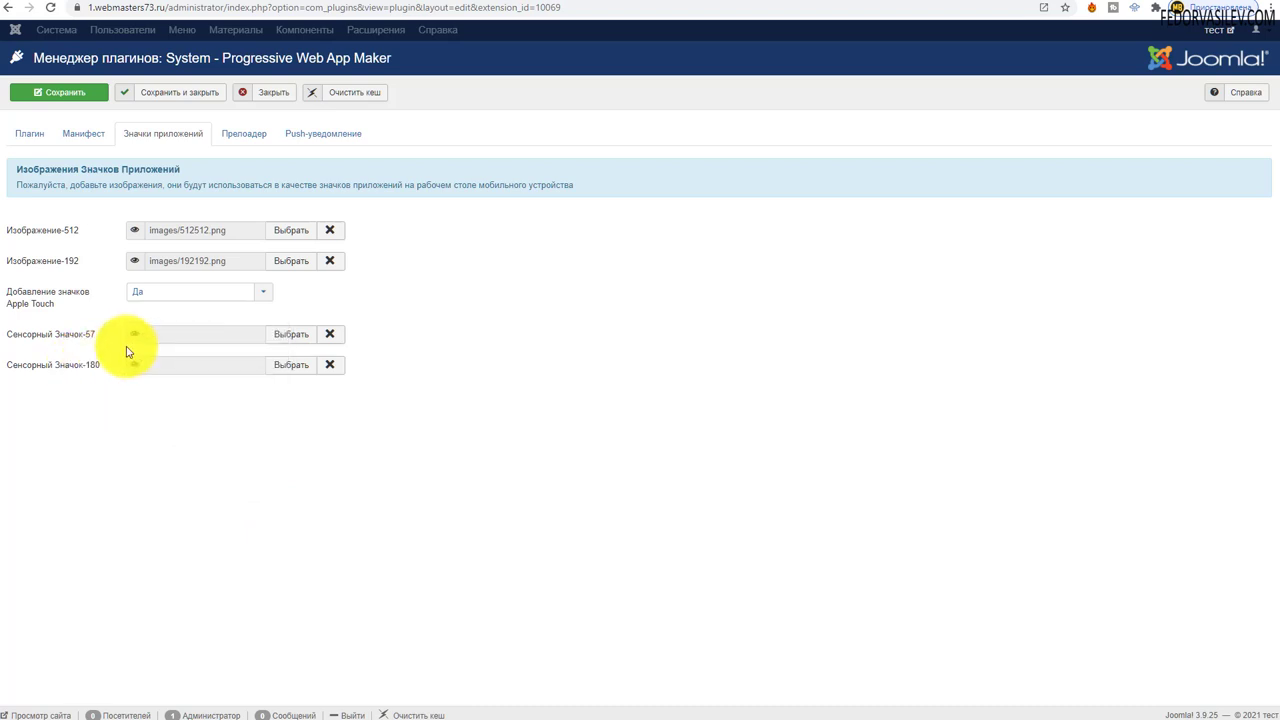
{"action": "left_click", "coordinate": [148, 306]}
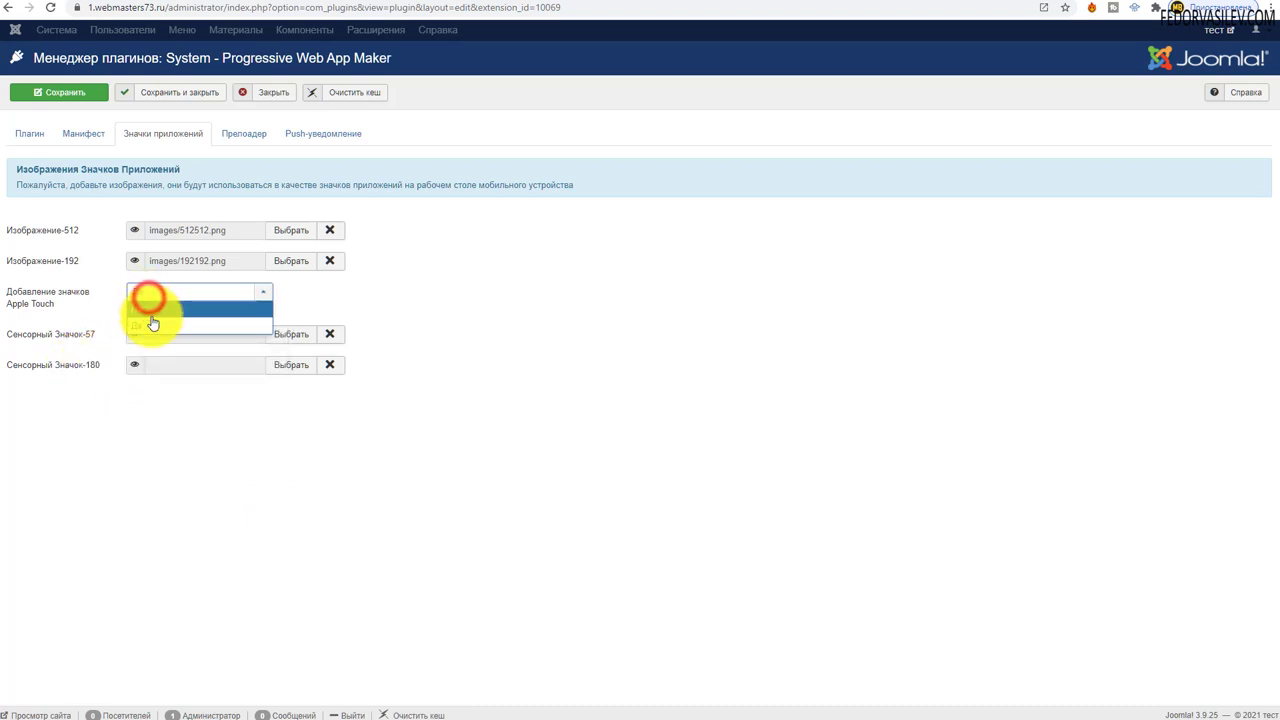
{"action": "left_click", "coordinate": [150, 316]}
{"action": "mouse_move", "coordinate": [93, 296]}
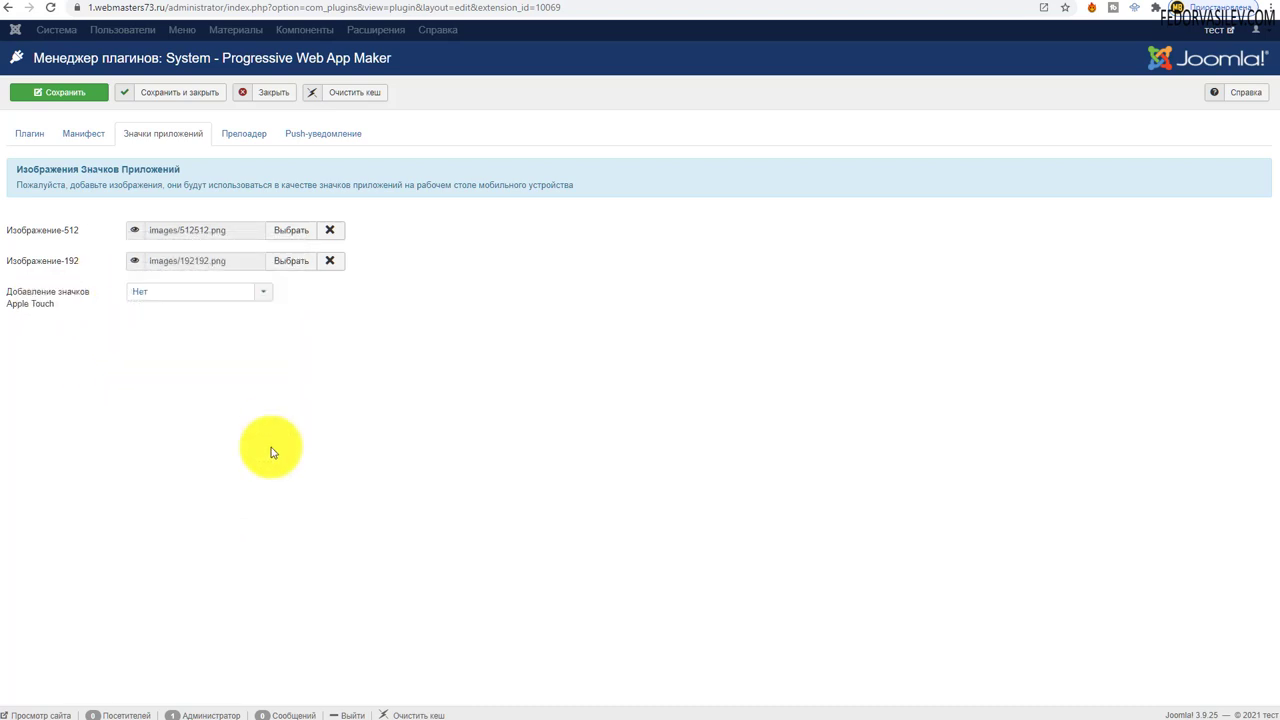
Enable the preloader with the default type, check its colour and save the plugin settings.
{"action": "left_click", "coordinate": [244, 133]}
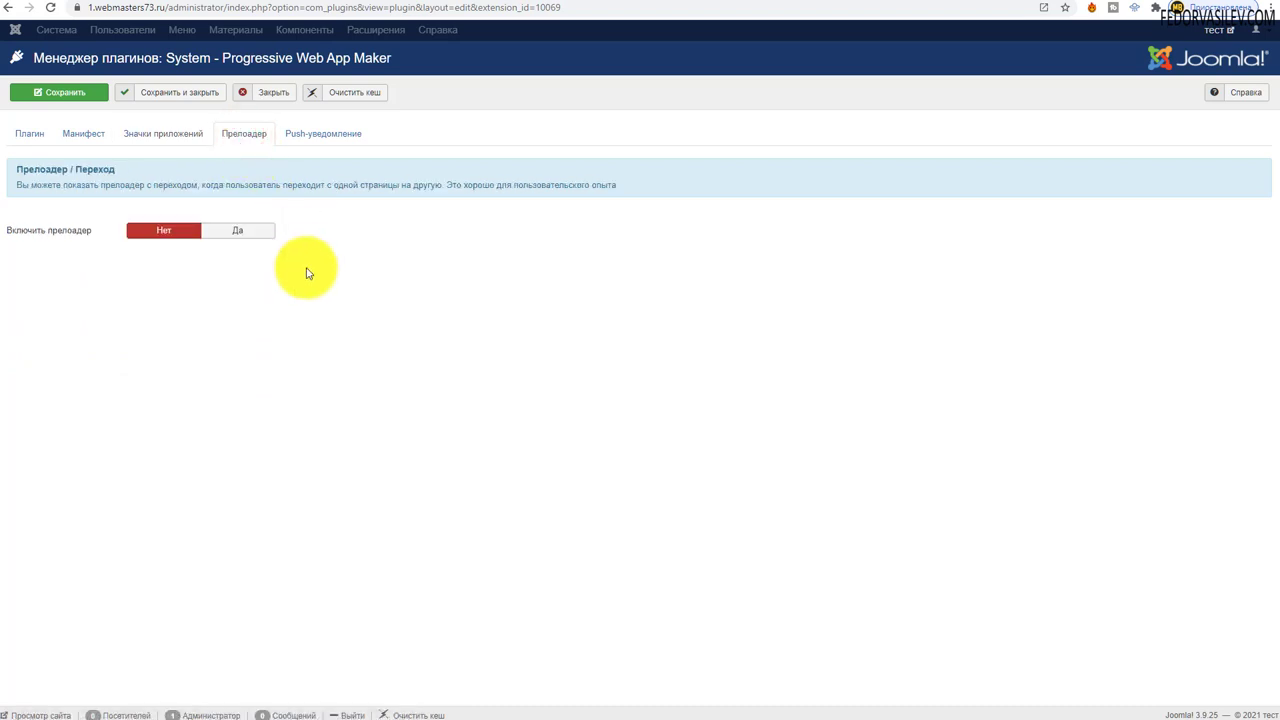
{"action": "left_click", "coordinate": [224, 231]}
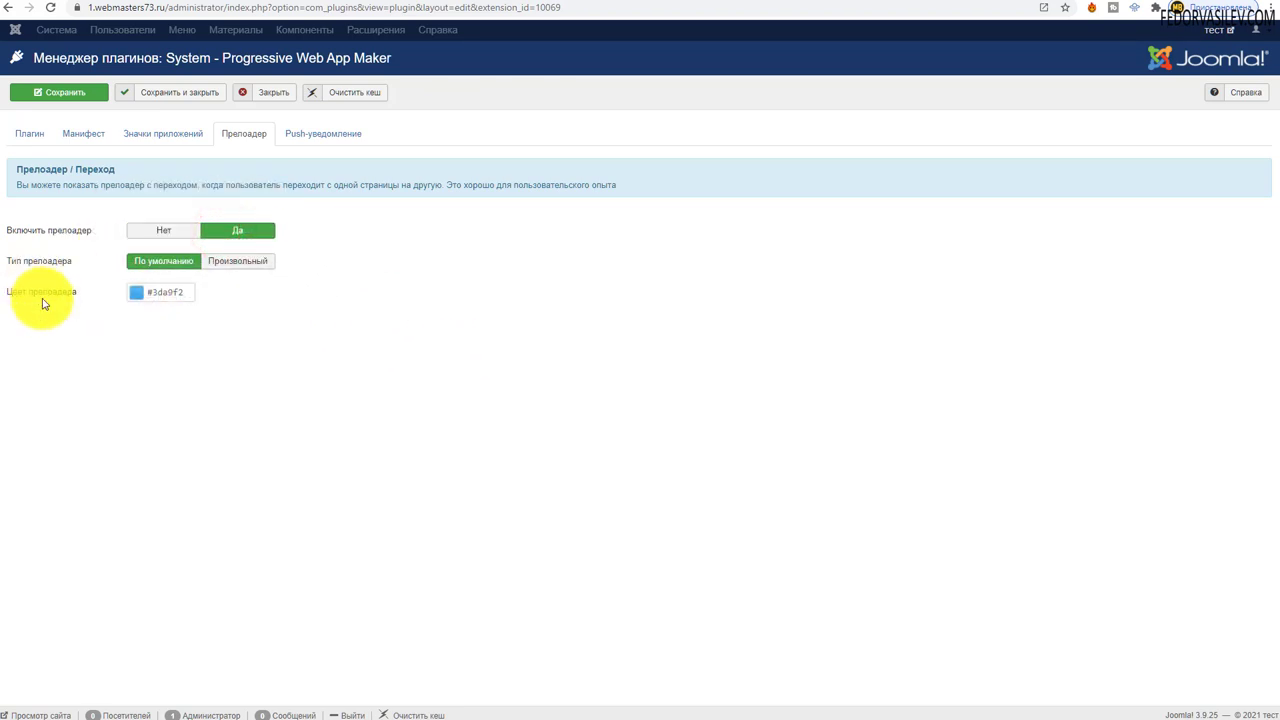
{"action": "left_click", "coordinate": [139, 298]}
{"action": "left_click", "coordinate": [101, 98]}
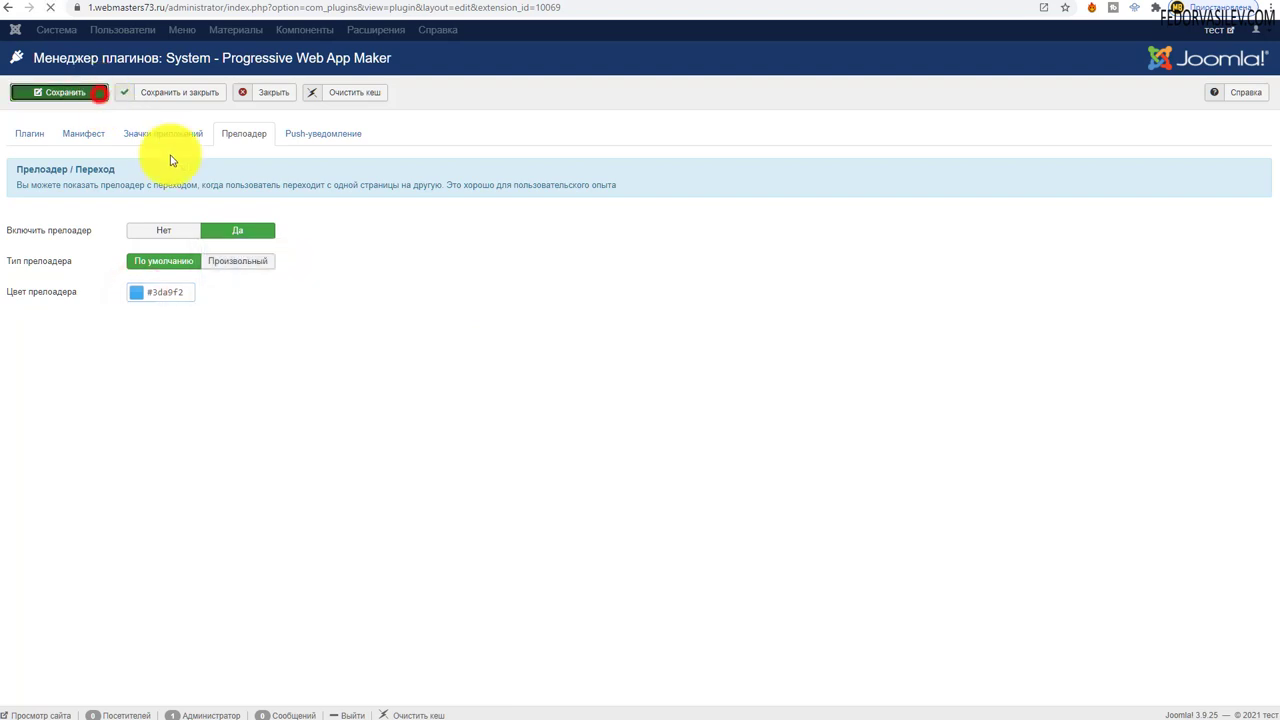
Open the live site and move between the home, about and courses pages to check the default preloader.
{"action": "left_click", "coordinate": [1205, 30]}
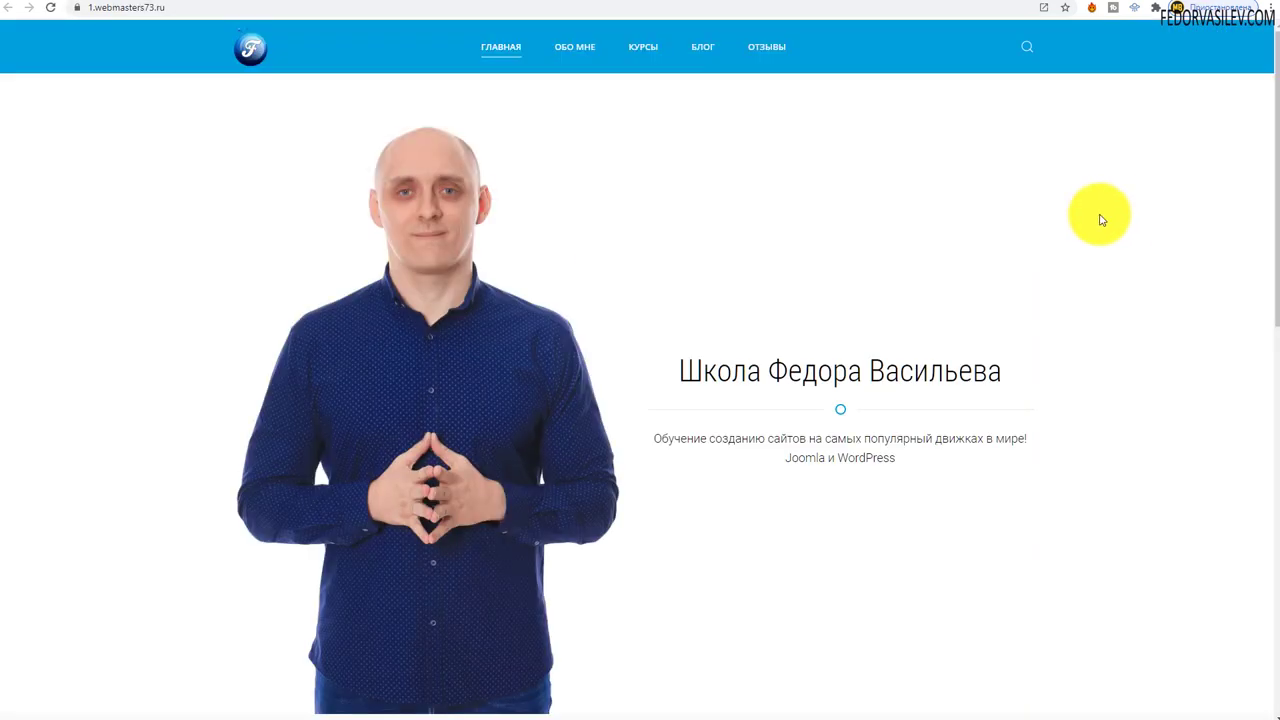
{"action": "left_click", "coordinate": [588, 50]}
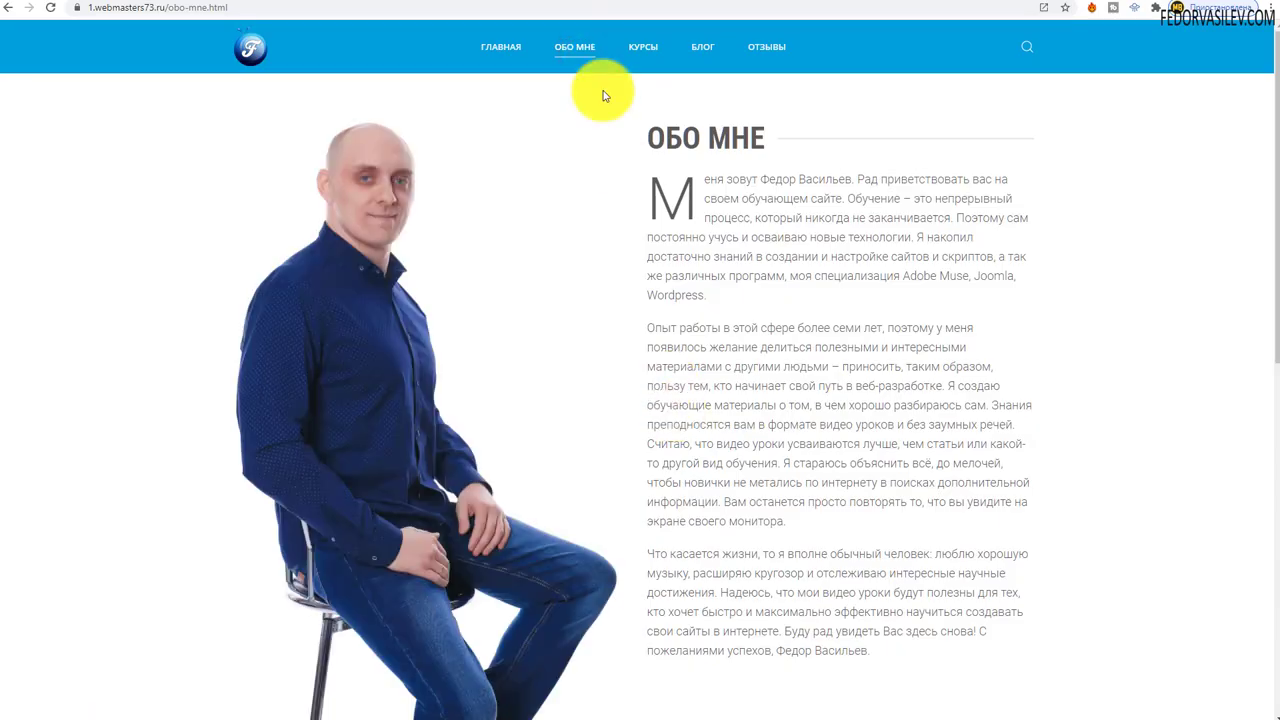
{"action": "left_click", "coordinate": [643, 47]}
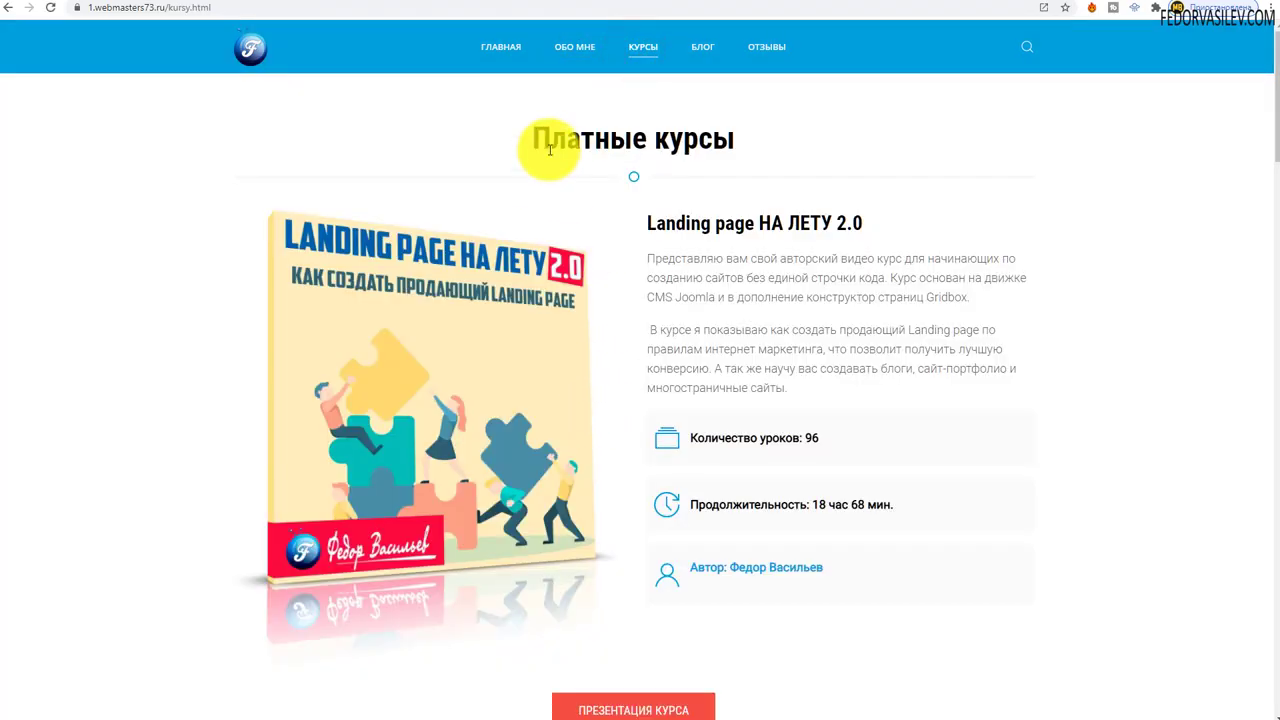
{"action": "left_click", "coordinate": [500, 47]}
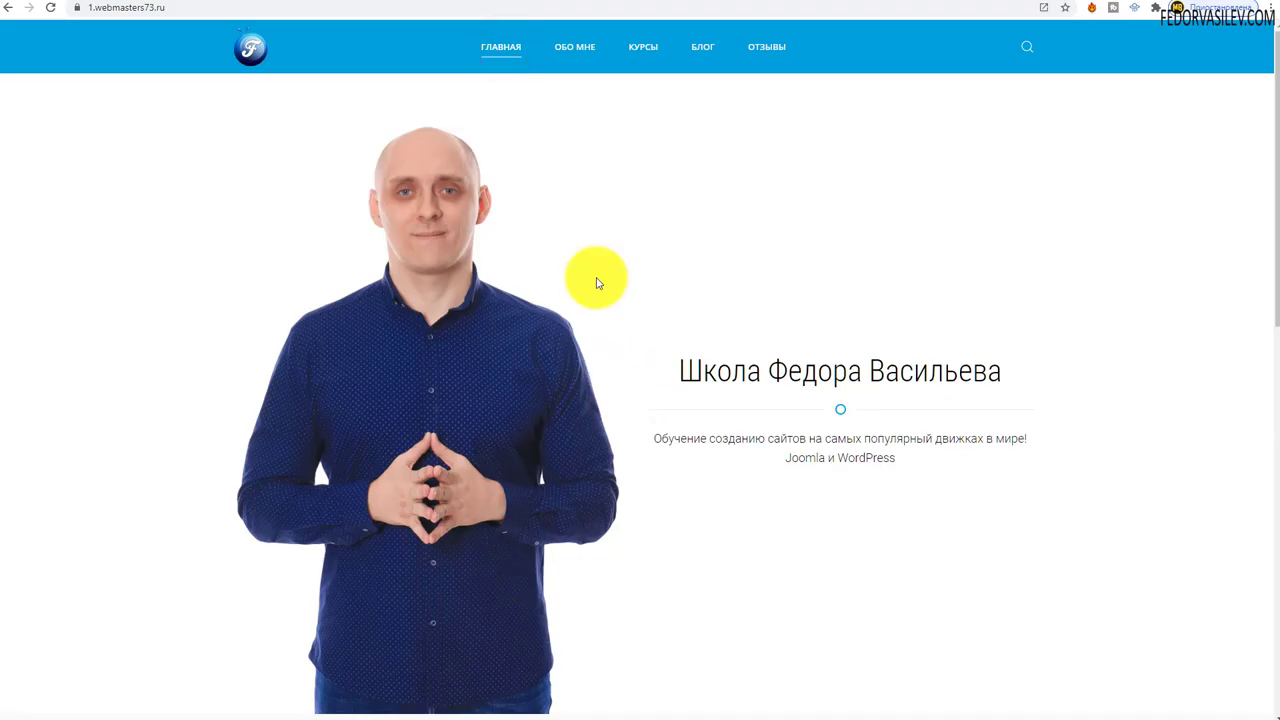
{"action": "left_click", "coordinate": [737, 2]}
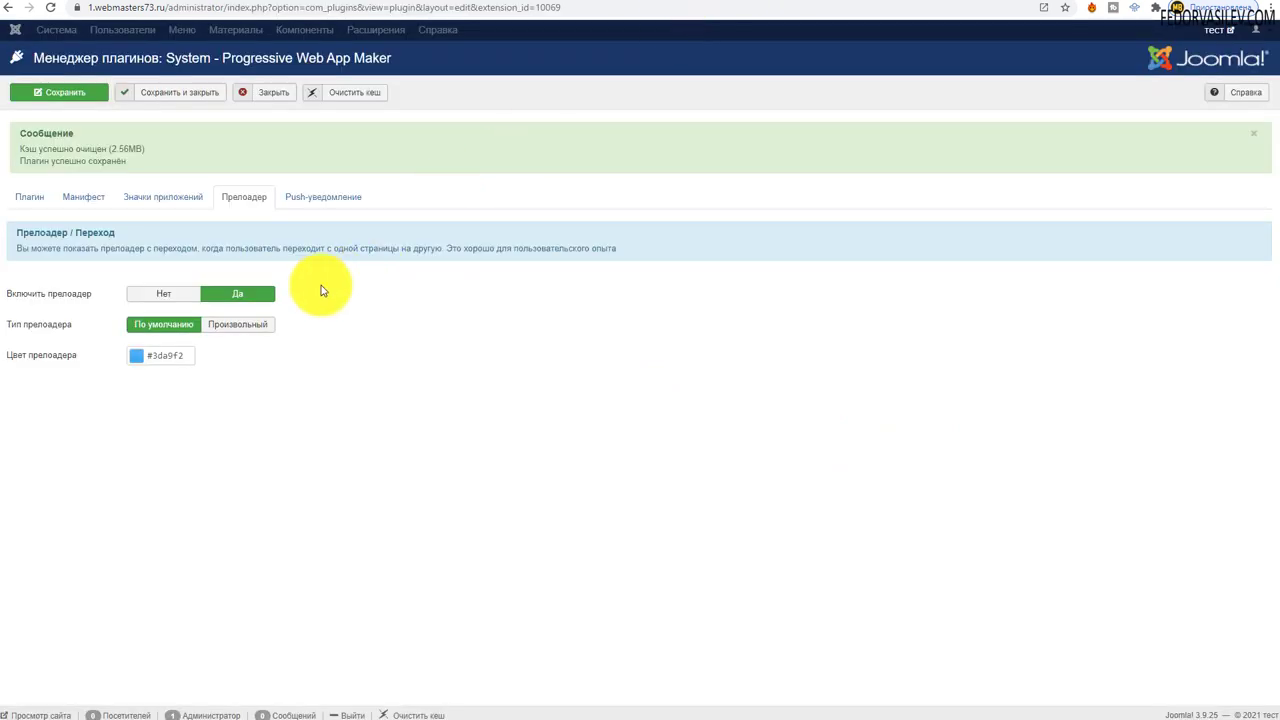
Set the preloader type to Произвольный with the image images/192192.png and save the plugin settings.
{"action": "left_click", "coordinate": [230, 332]}
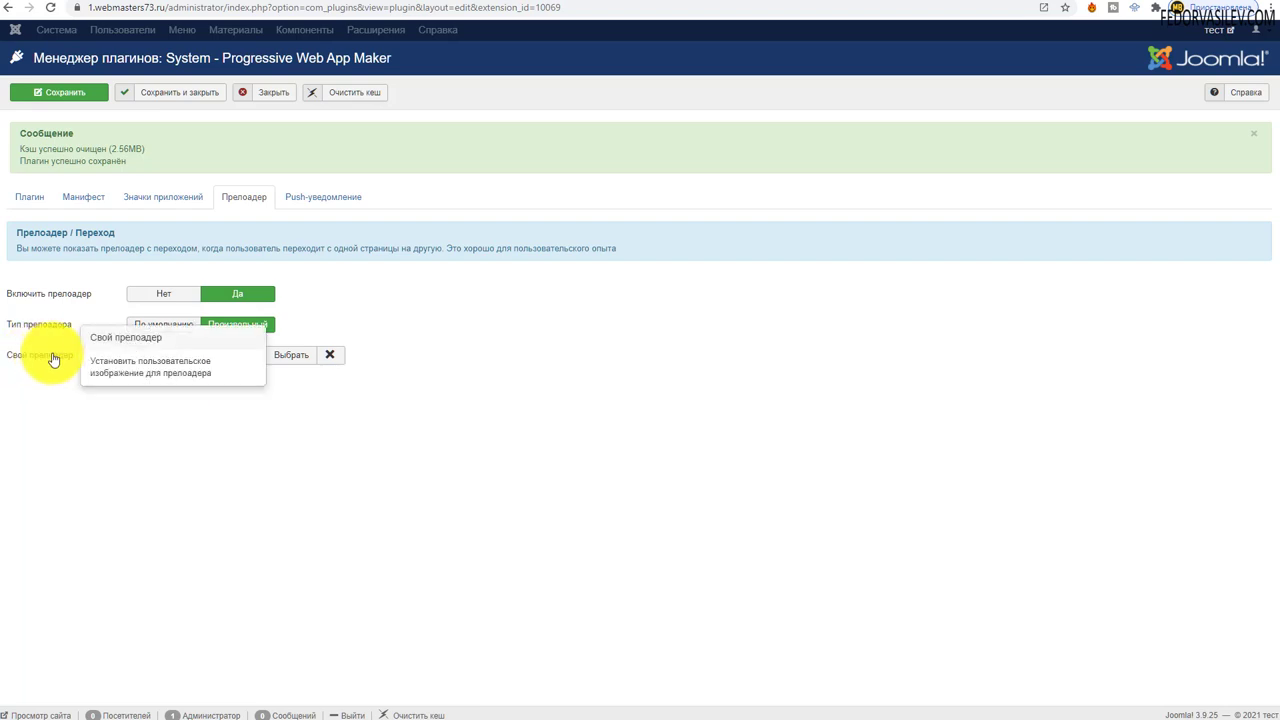
{"action": "mouse_move", "coordinate": [135, 360]}
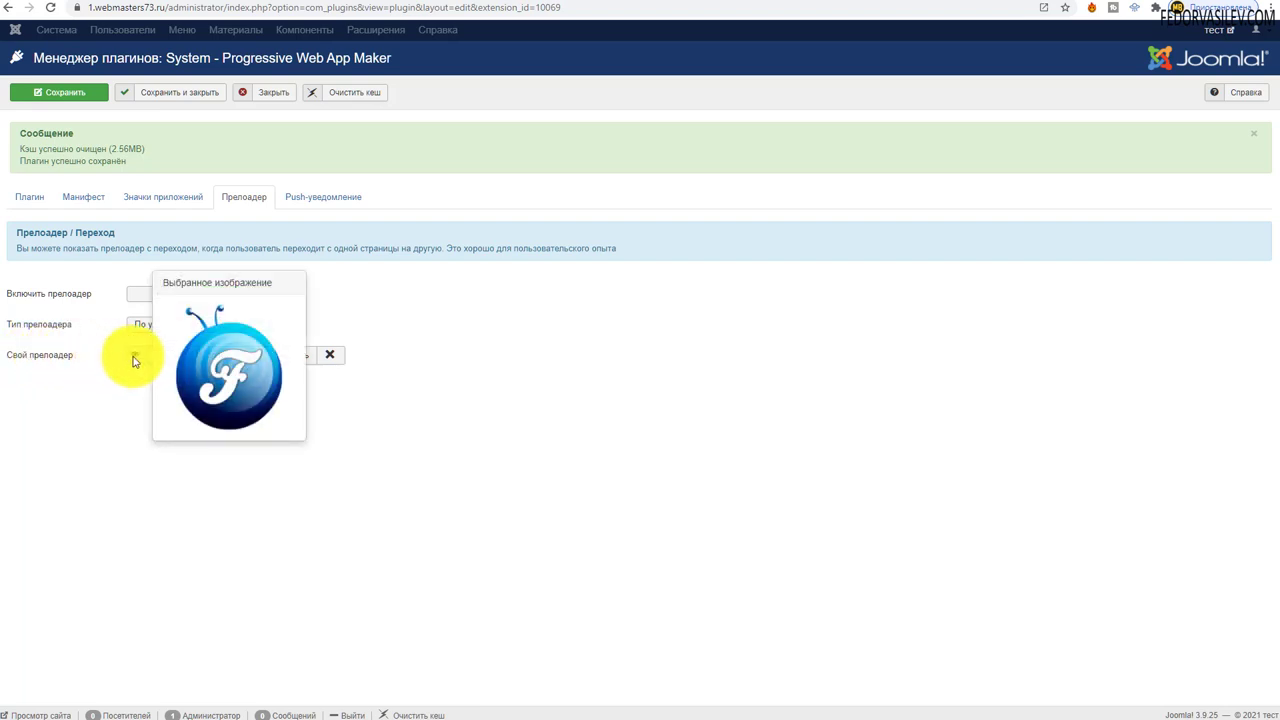
{"action": "left_click", "coordinate": [41, 97]}
Reload the live site and browse the about, courses and home pages to check the custom preloader.
{"action": "left_click", "coordinate": [855, 3]}
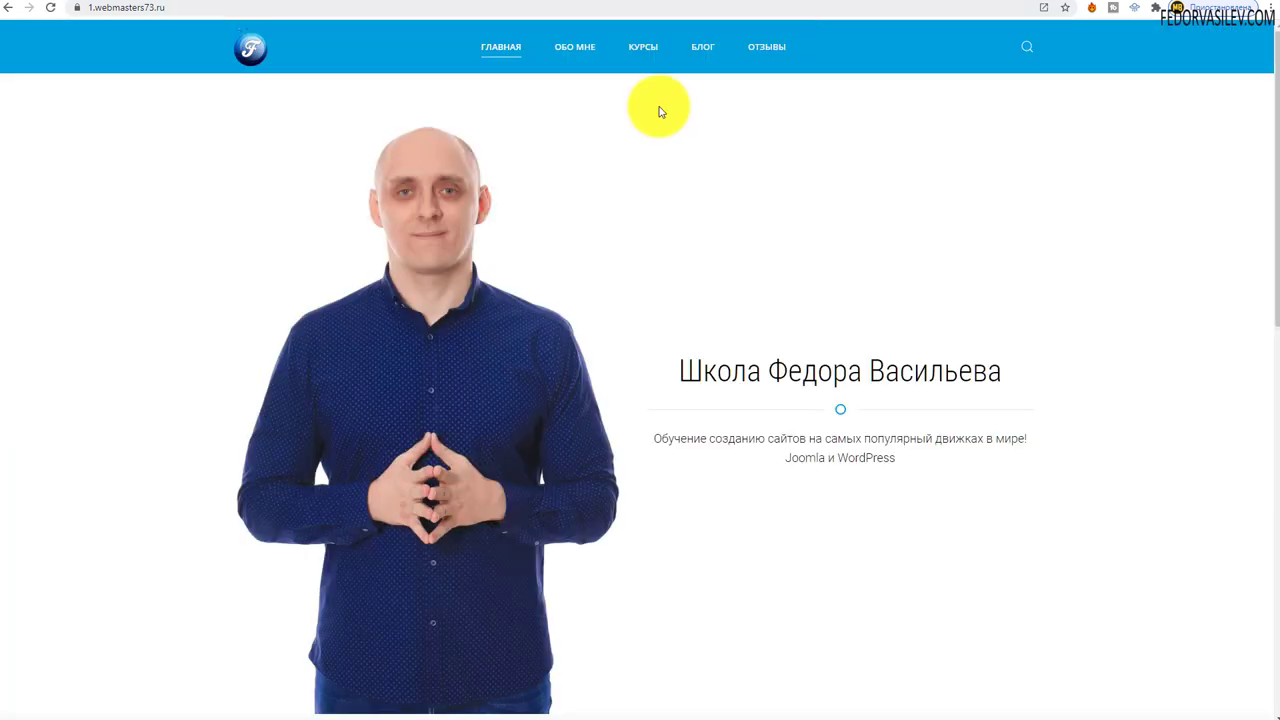
{"action": "left_click", "coordinate": [50, 7]}
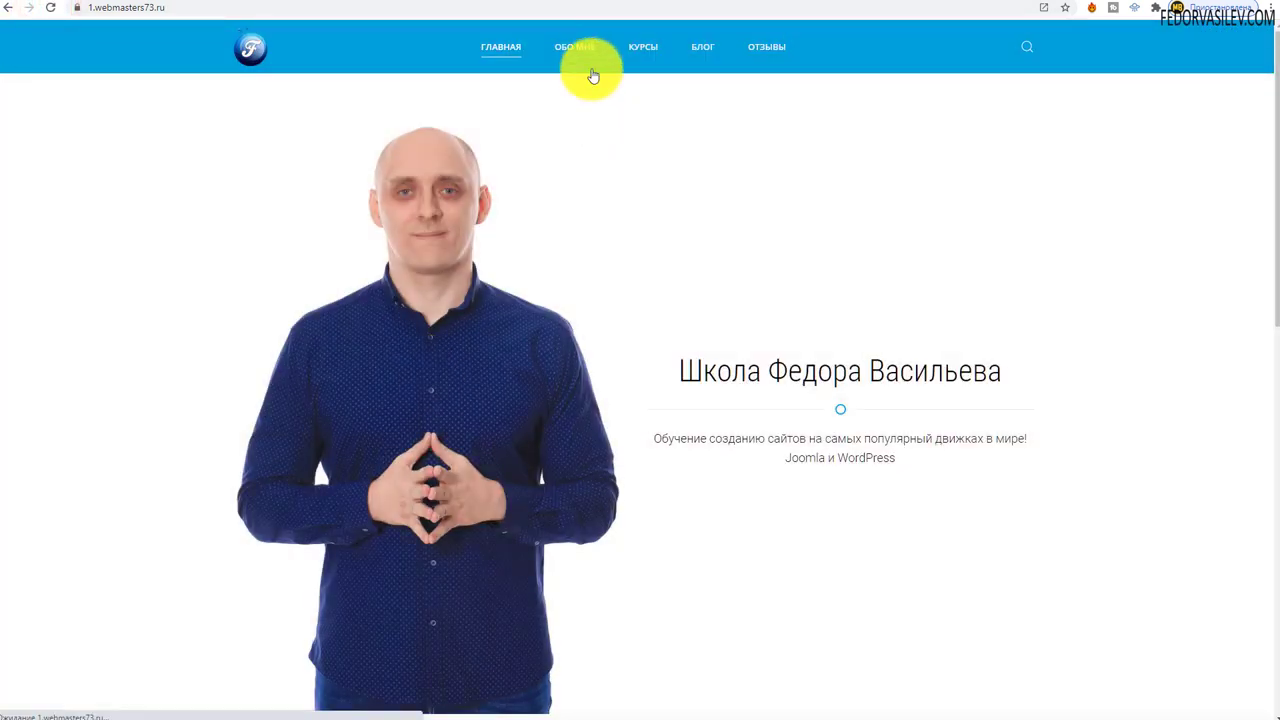
{"action": "left_click", "coordinate": [580, 47]}
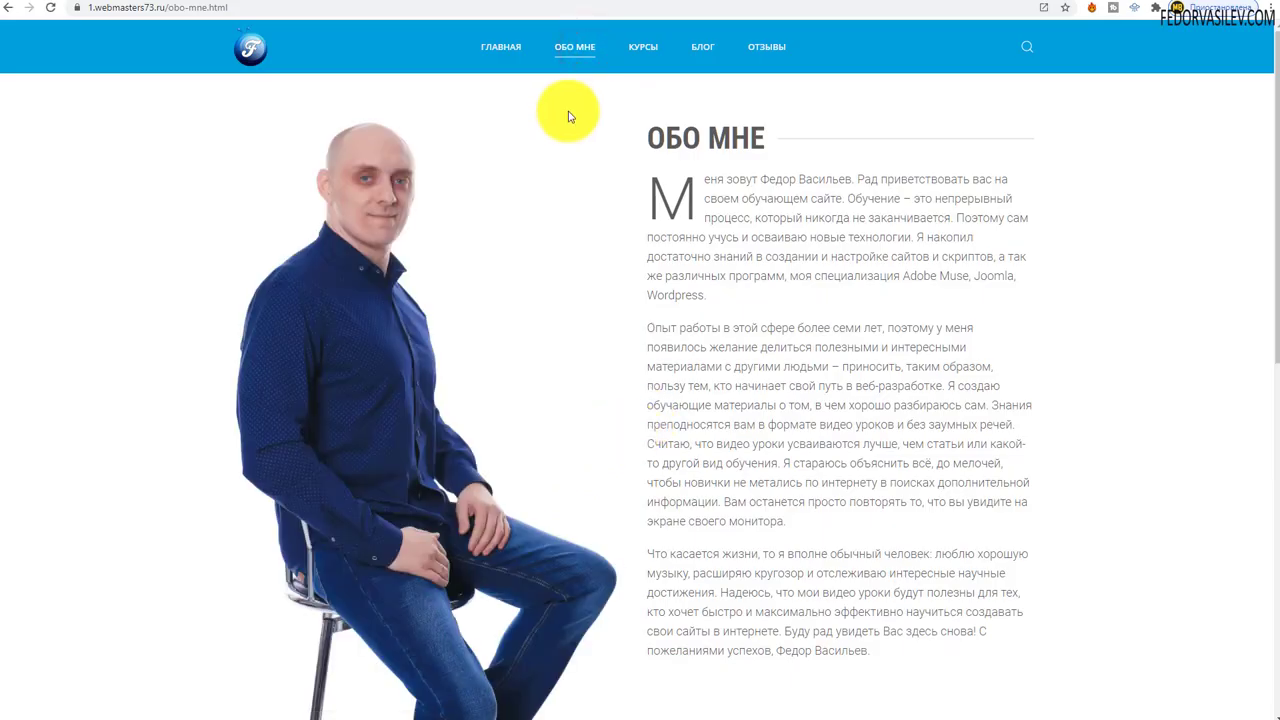
{"action": "left_click", "coordinate": [638, 45]}
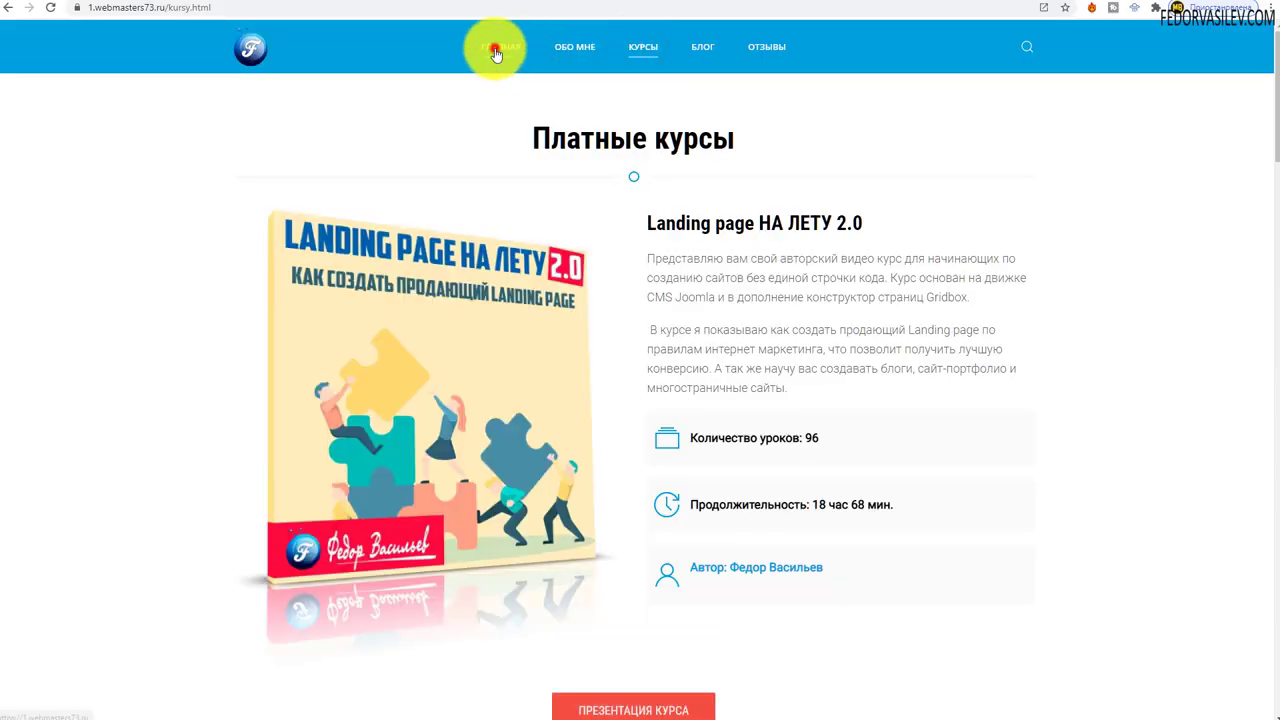
{"action": "left_click", "coordinate": [495, 53]}
{"action": "left_click", "coordinate": [706, 2]}
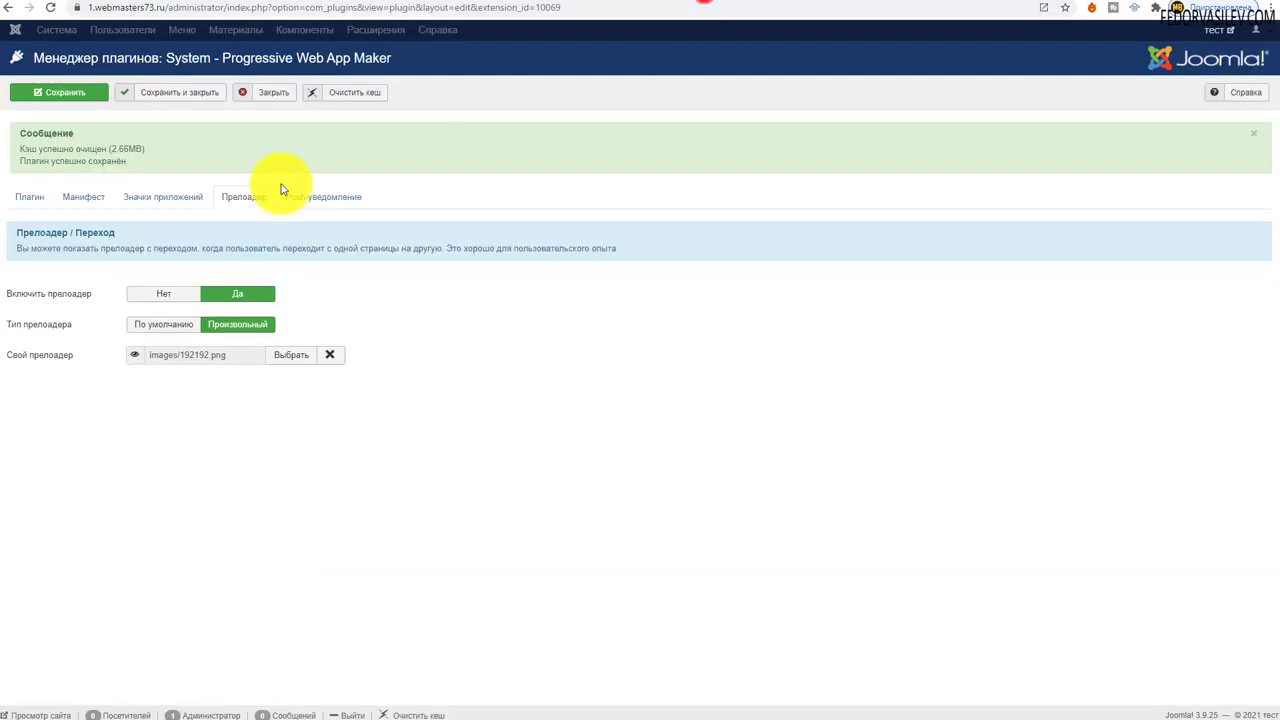
Turn off the preloader and open the plugin's Push notification settings.
{"action": "left_click", "coordinate": [157, 293]}
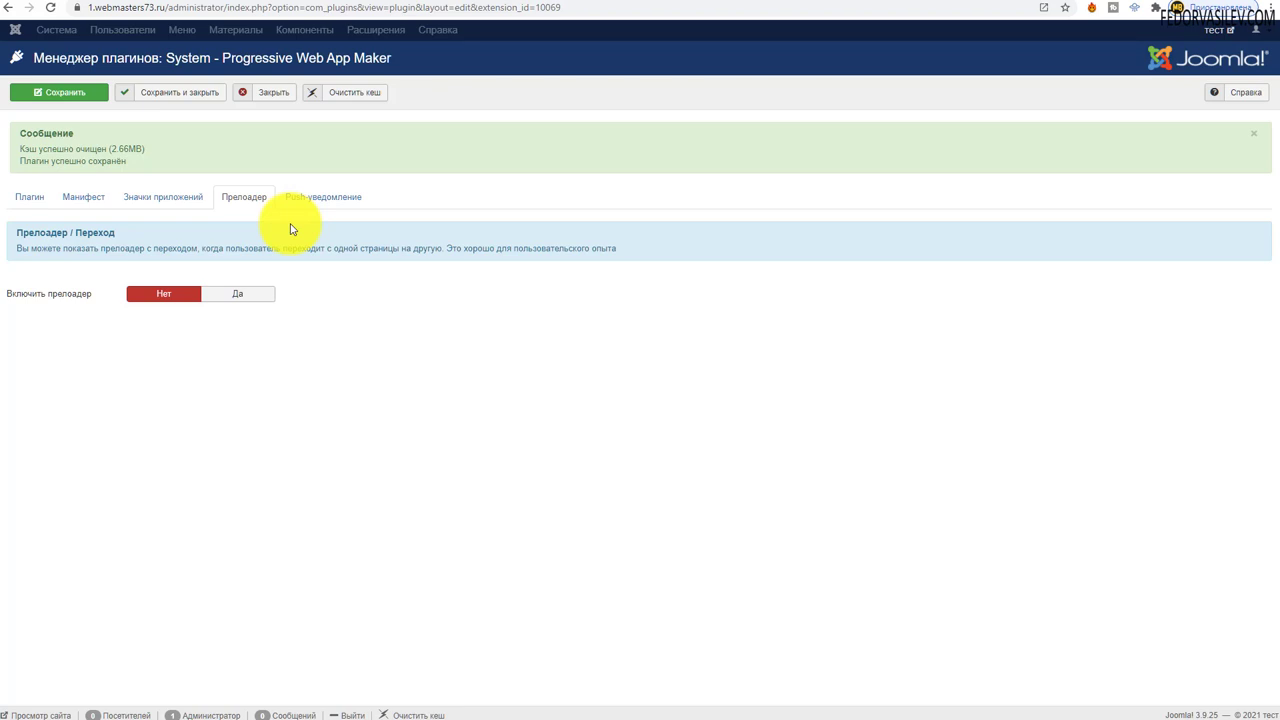
{"action": "left_click", "coordinate": [316, 206]}
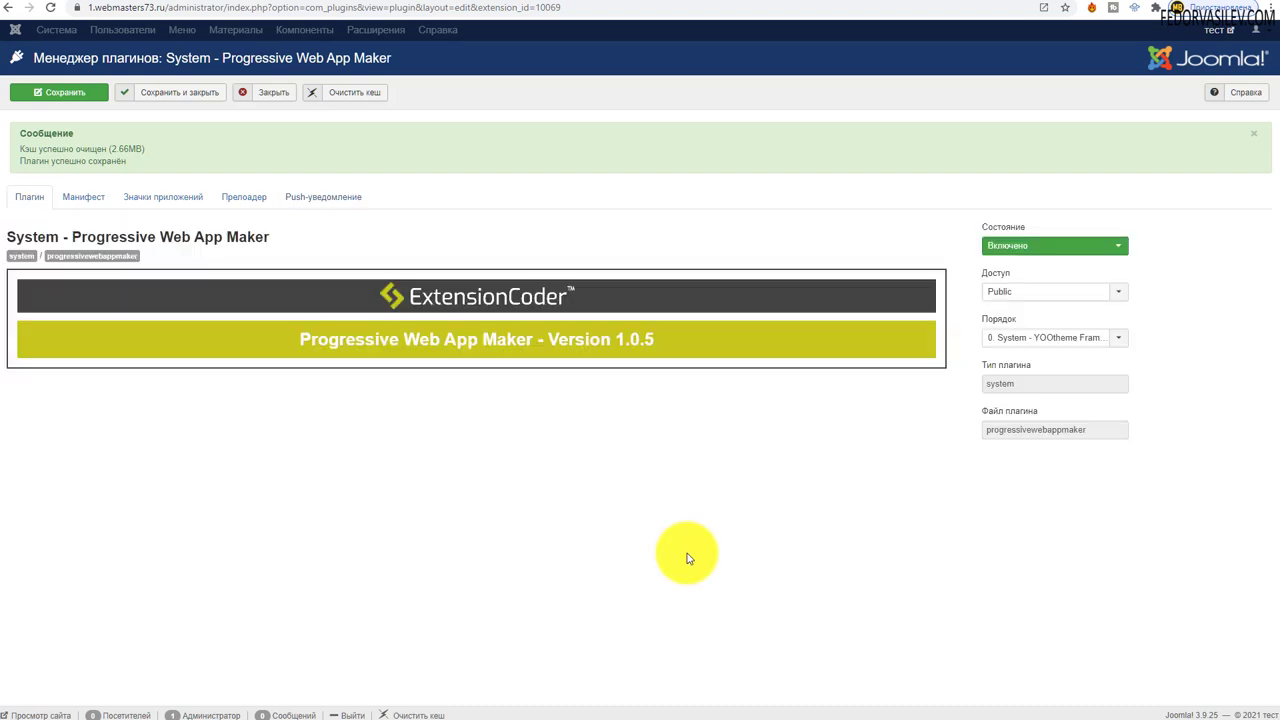
Review the plugin's manifest, application icon, preloader and Push notification settings, returning to the general plugin information.
{"action": "left_click", "coordinate": [91, 200]}
{"action": "left_click", "coordinate": [185, 203]}
{"action": "left_click", "coordinate": [262, 198]}
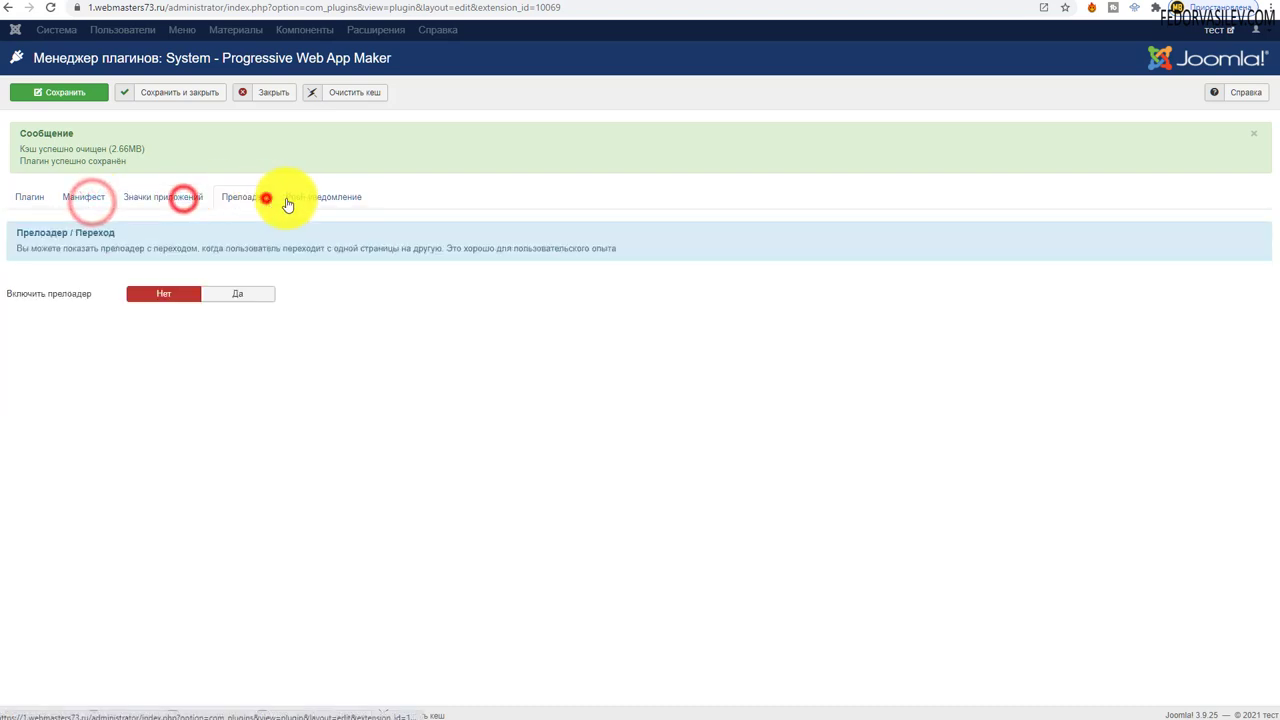
{"action": "left_click", "coordinate": [306, 198]}
{"action": "left_click", "coordinate": [249, 200]}
{"action": "left_click", "coordinate": [193, 200]}
{"action": "left_click", "coordinate": [88, 200]}
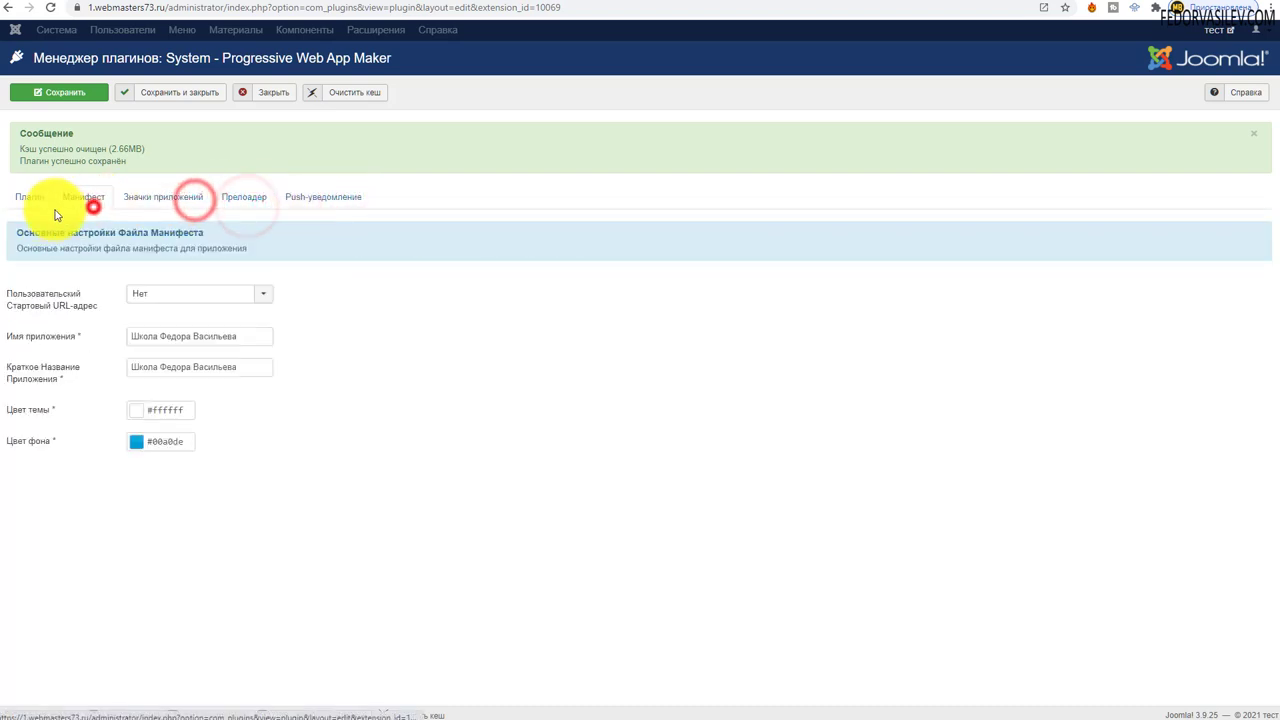
{"action": "left_click", "coordinate": [25, 202]}
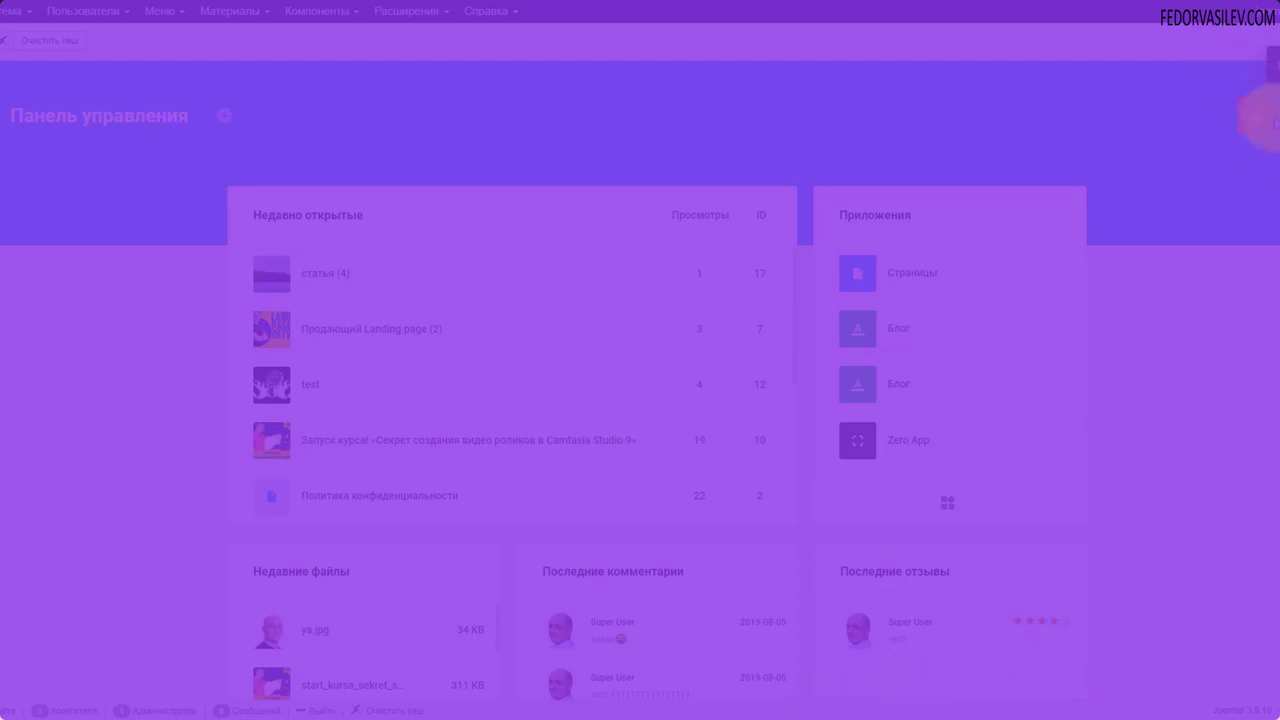
{"action": "left_click", "coordinate": [1265, 118]}
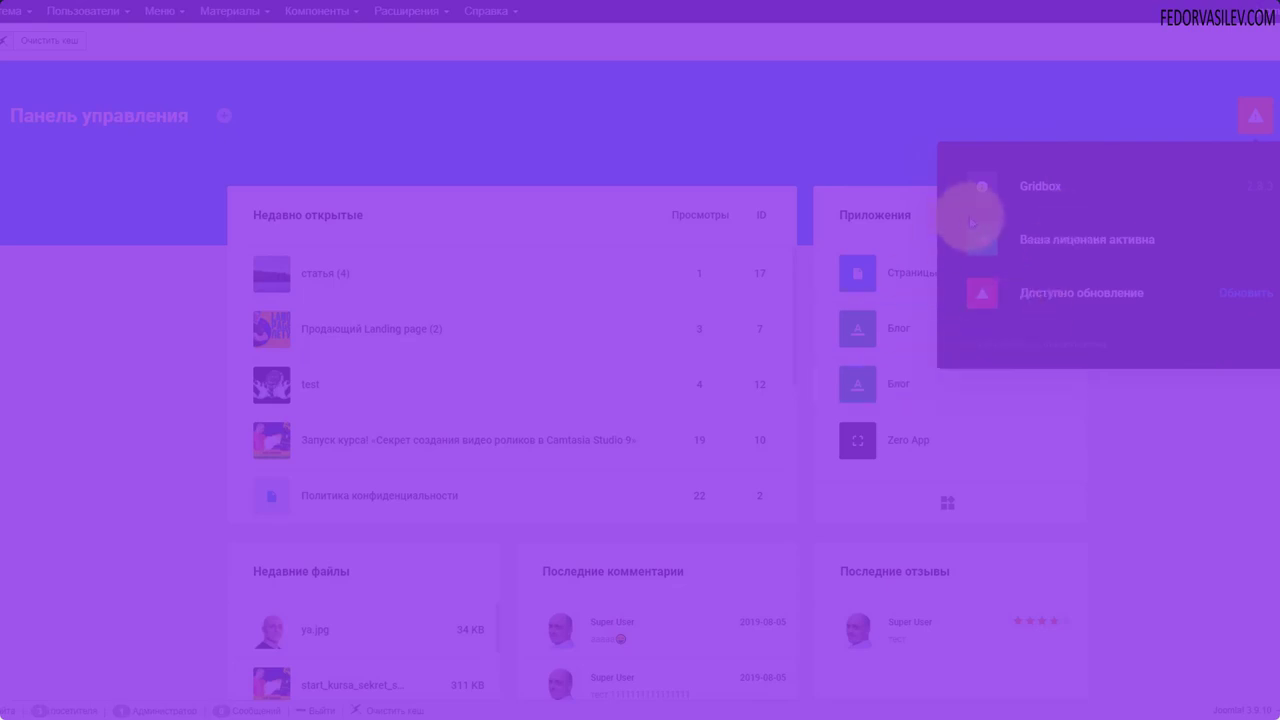
{"action": "left_click", "coordinate": [1049, 245]}
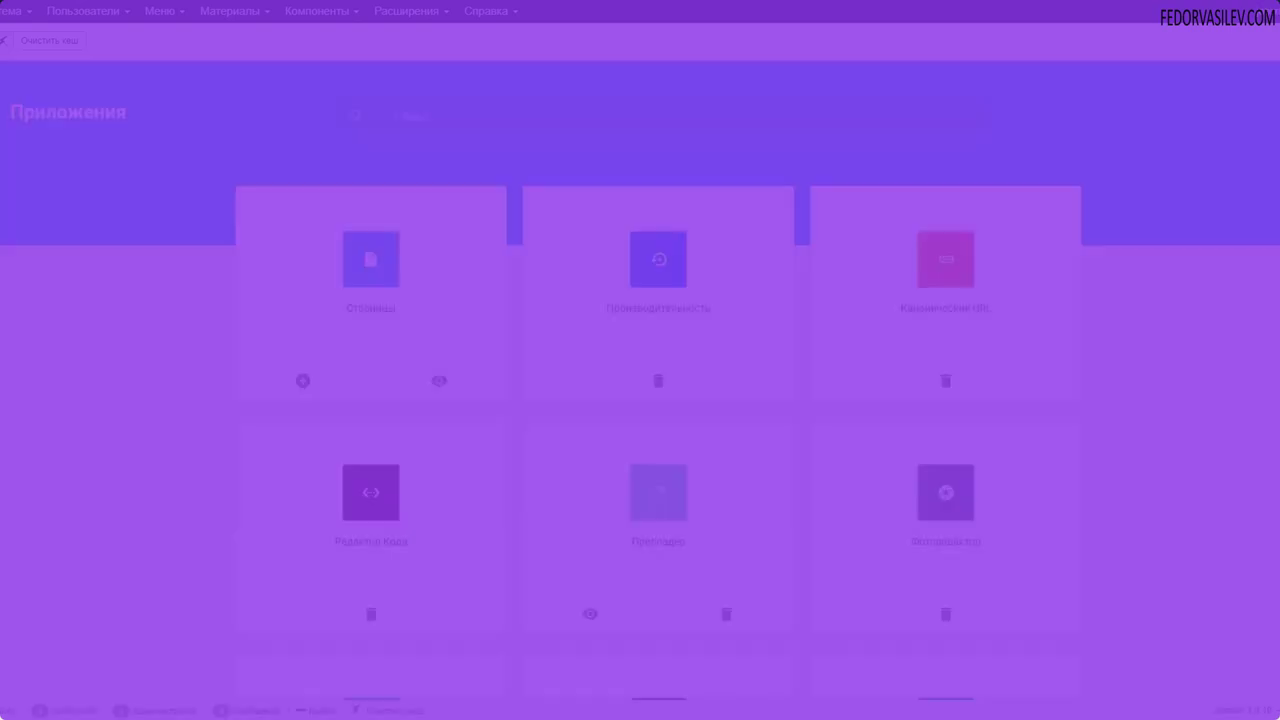
{"action": "left_click", "coordinate": [35, 240]}
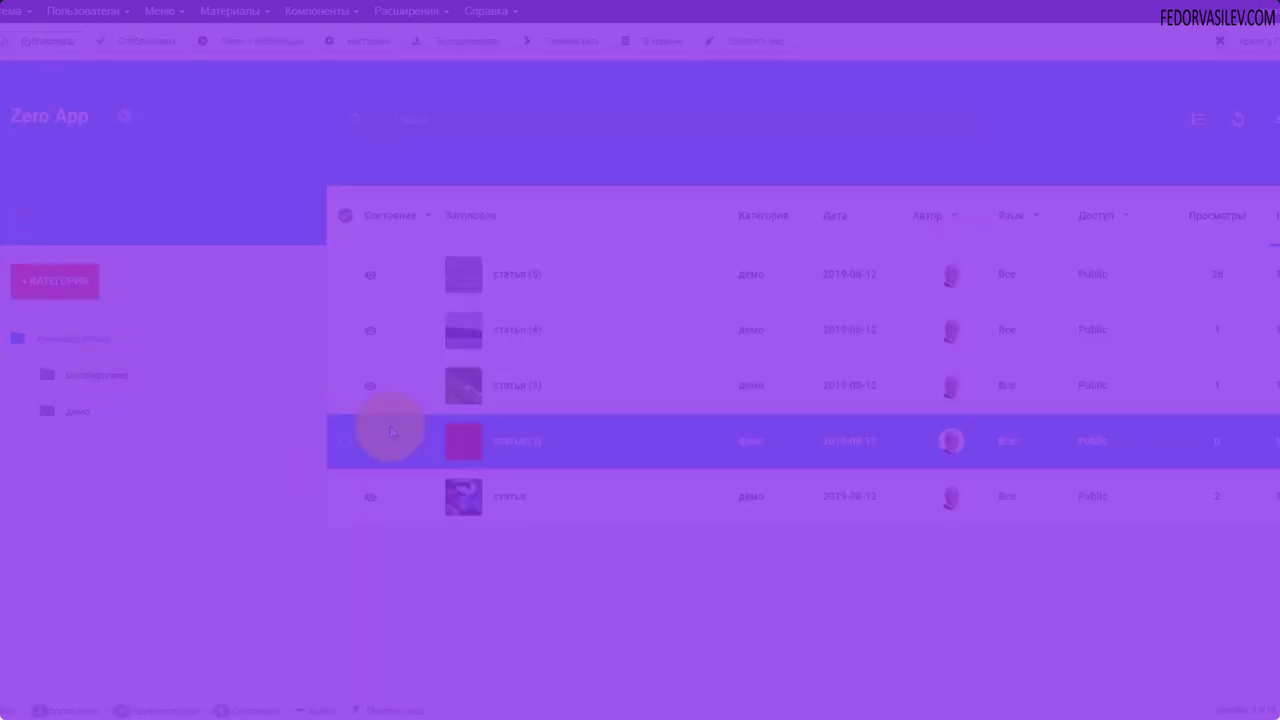
{"action": "left_click", "coordinate": [124, 116]}
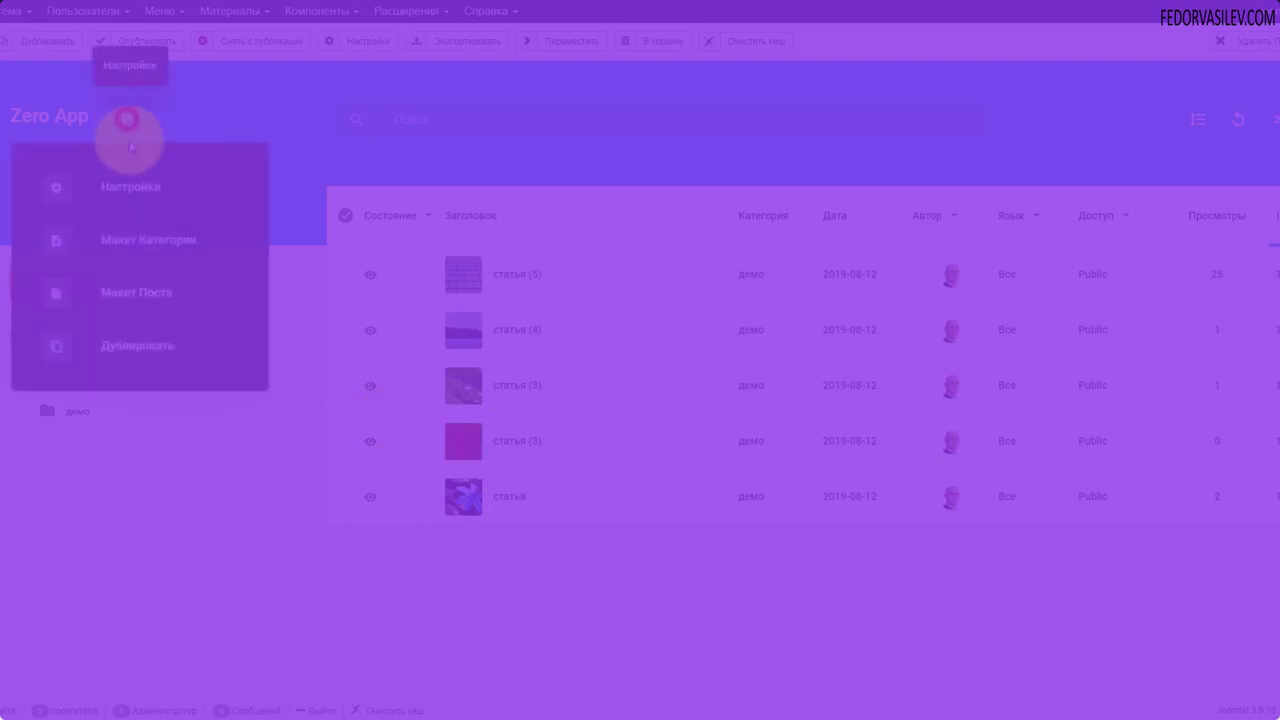
{"action": "left_click", "coordinate": [134, 298]}
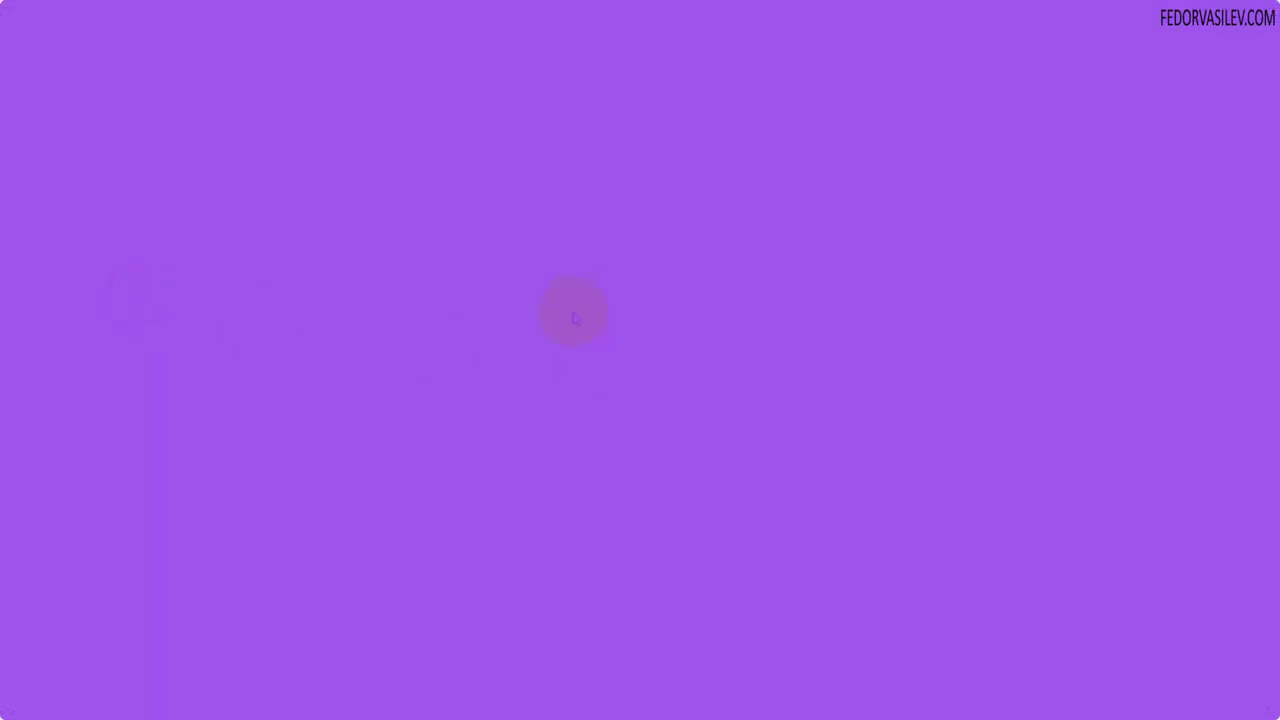